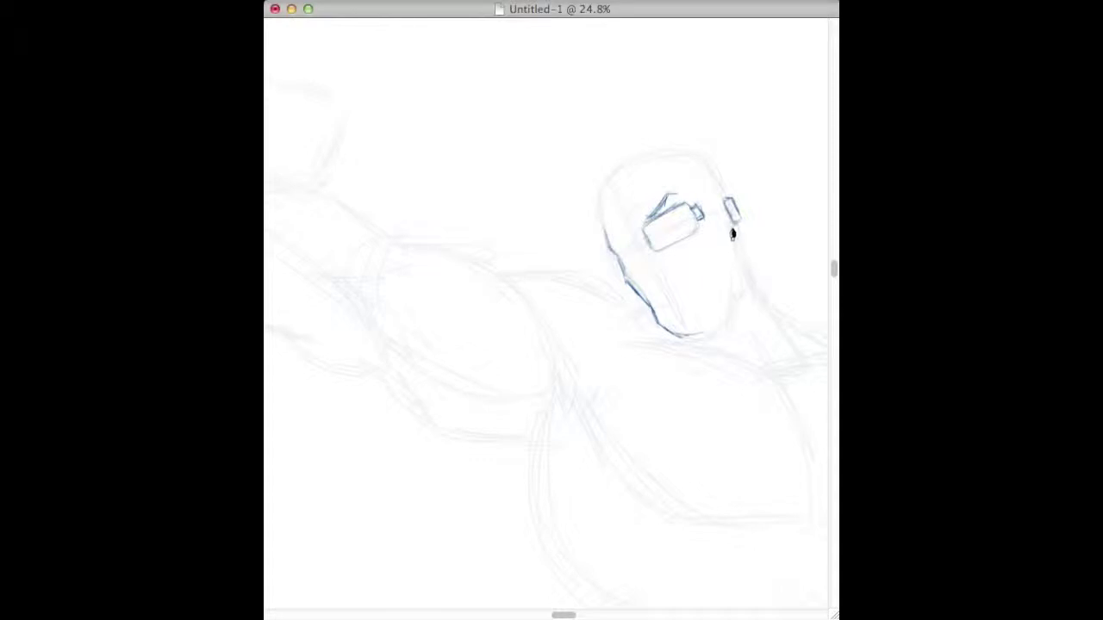
- Draw the man's far jawline up to the ear and the neck lines descending from it over the faint sketch
mouse_move(681, 336)
mouse_down()
mouse_move(719, 320)
mouse_move(739, 292)
mouse_up()
drag(731, 248, 721, 273)
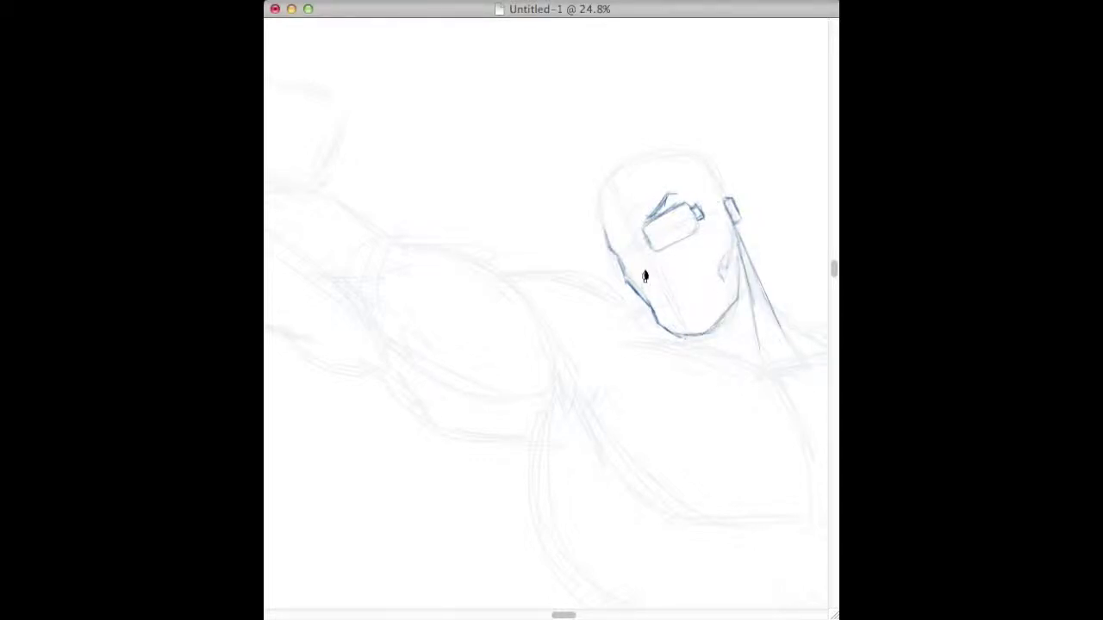
- Sketch the nose, the furrowed eyebrow beside it and the angular hairline across the forehead
drag(649, 277, 658, 276)
mouse_move(641, 238)
mouse_down()
mouse_move(651, 215)
mouse_move(608, 245)
mouse_up()
drag(619, 236, 611, 243)
mouse_move(624, 186)
mouse_down()
mouse_move(603, 207)
mouse_move(642, 181)
mouse_move(687, 182)
mouse_up()
mouse_move(605, 202)
mouse_down()
mouse_move(668, 164)
mouse_move(606, 236)
mouse_move(633, 233)
mouse_up()
drag(668, 169, 669, 193)
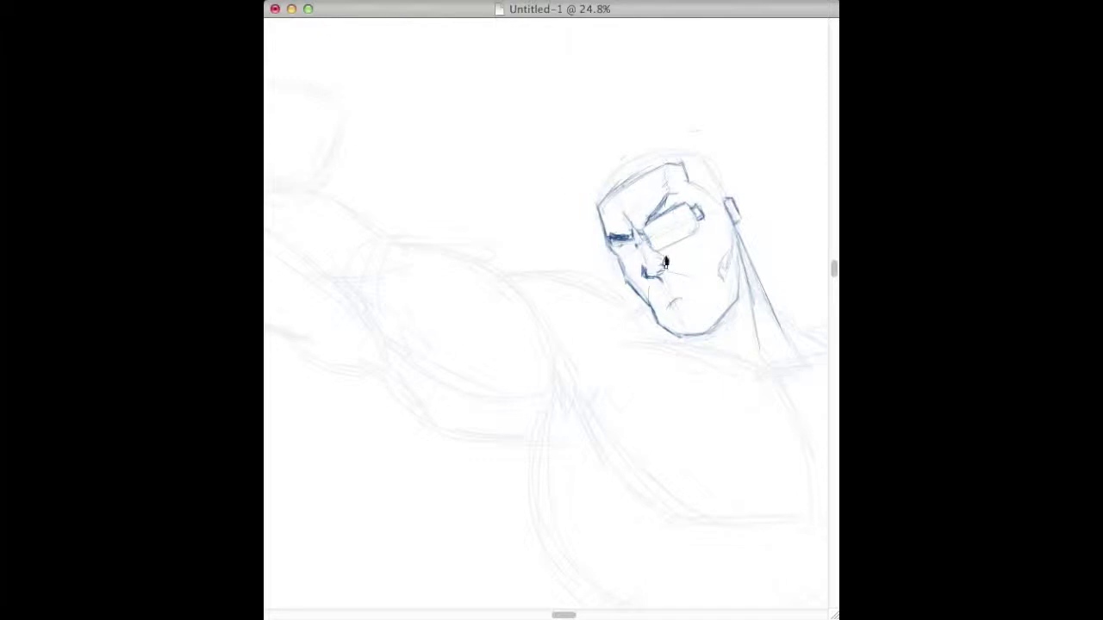
- Draw the headset's earpiece and microphone boom along the jaw, and add the moustache and frowning mouth
mouse_move(738, 222)
mouse_down()
mouse_move(726, 291)
mouse_move(746, 265)
mouse_move(723, 288)
mouse_move(725, 201)
mouse_move(739, 216)
mouse_move(724, 191)
mouse_up()
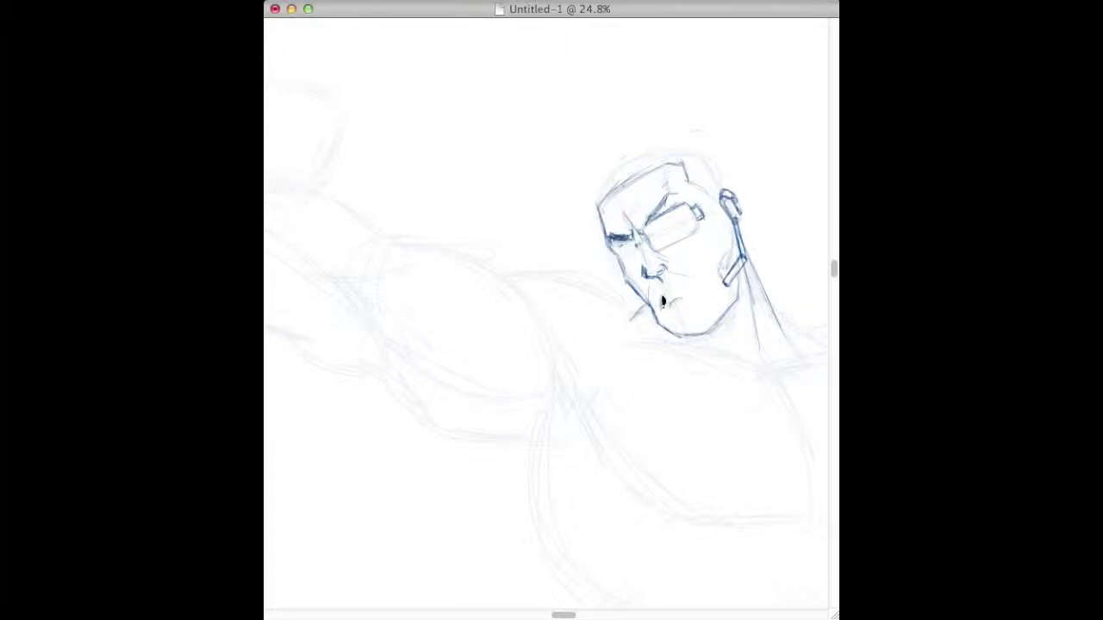
mouse_move(657, 307)
mouse_down()
mouse_move(682, 287)
mouse_move(668, 289)
mouse_move(661, 271)
mouse_move(648, 290)
mouse_move(680, 277)
mouse_move(704, 293)
mouse_move(666, 263)
mouse_up()
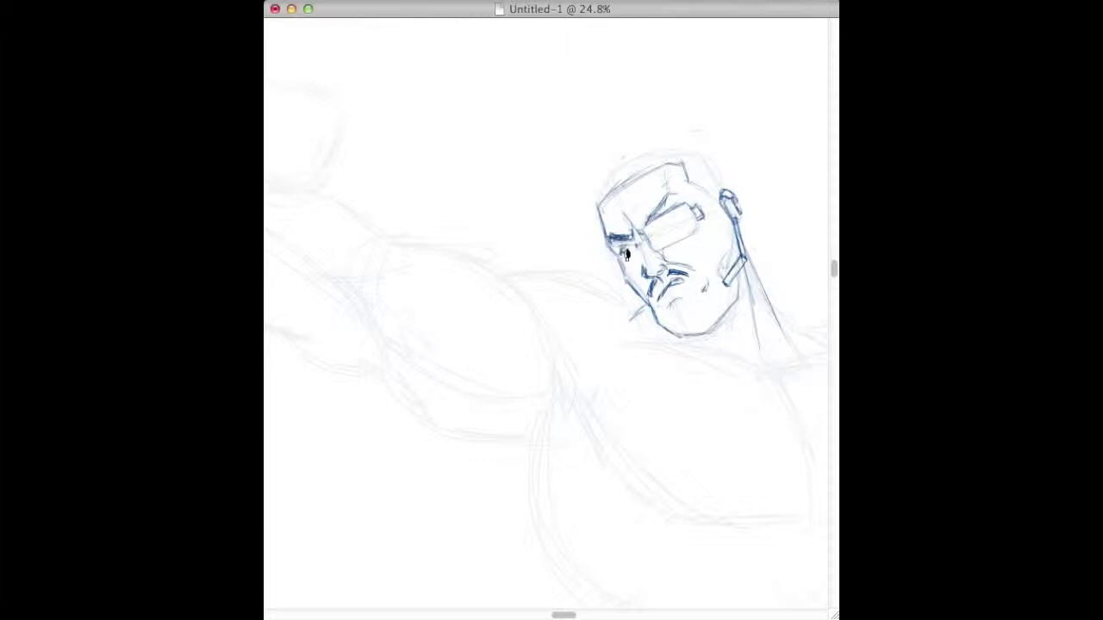
- Draw both eyes, one of them behind the eyepiece, and strengthen the lines around the nose
drag(622, 251, 635, 248)
drag(668, 220, 686, 230)
mouse_move(639, 249)
mouse_down()
mouse_move(645, 272)
mouse_move(660, 275)
mouse_up()
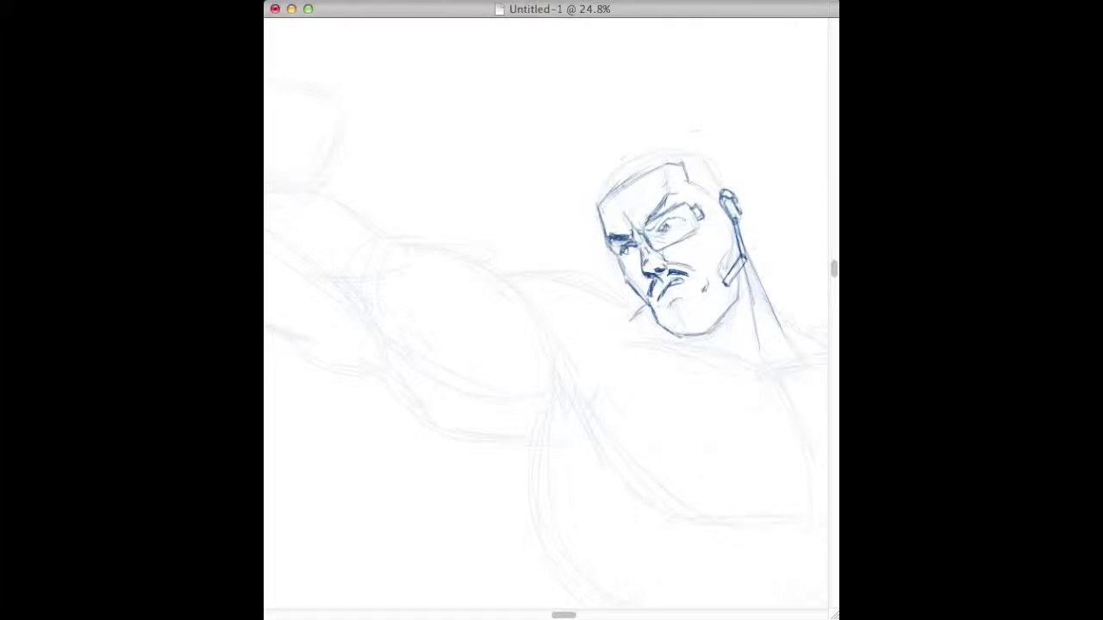
- Draw the collar curve at the neck's base and the rounded skull outline, and darken the neck and jaw lines
drag(713, 338, 771, 308)
mouse_move(609, 193)
mouse_down()
mouse_move(605, 206)
mouse_move(636, 161)
mouse_move(673, 146)
mouse_move(723, 182)
mouse_up()
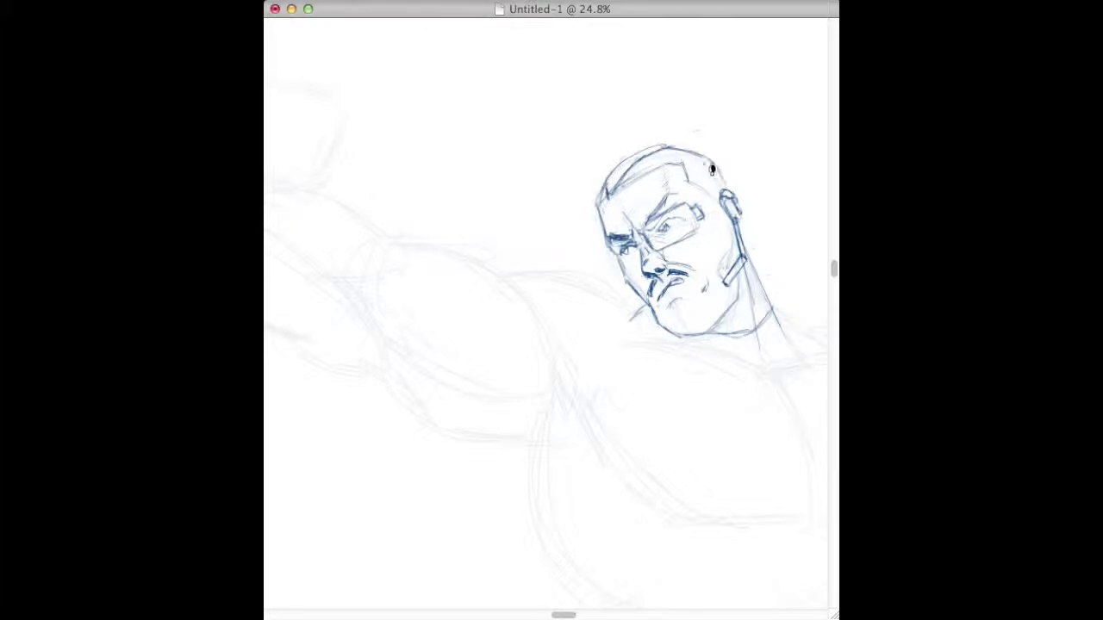
drag(736, 222, 767, 297)
drag(708, 334, 739, 302)
drag(659, 323, 669, 333)
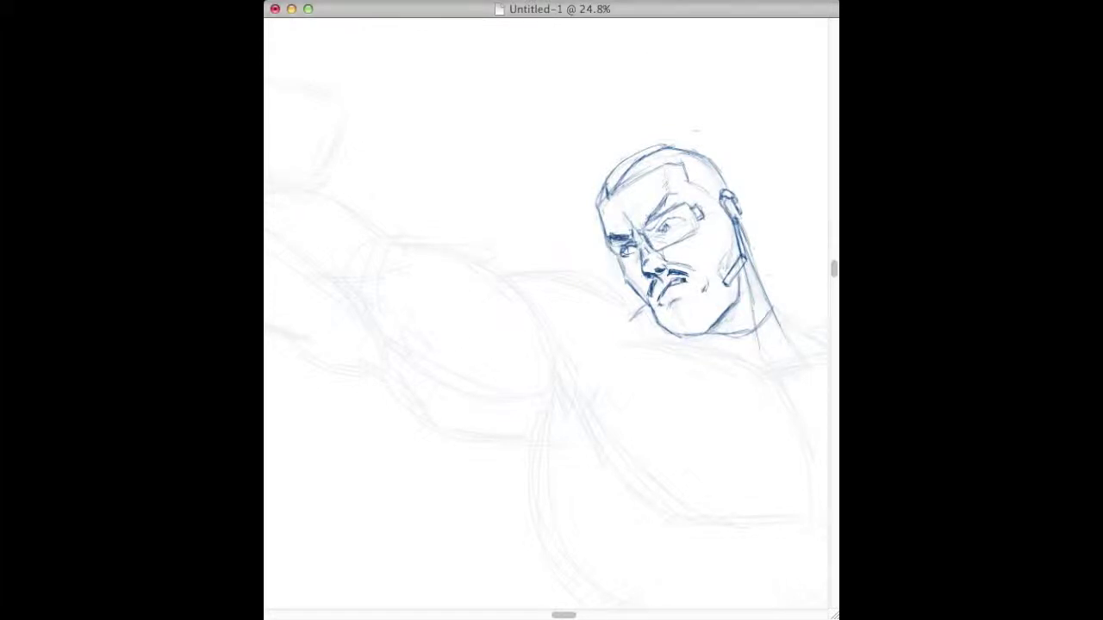
- Reinforce the headset's boom and earpiece and darken the hairline corner at the temple
drag(736, 229, 745, 257)
drag(725, 200, 734, 215)
drag(679, 169, 687, 183)
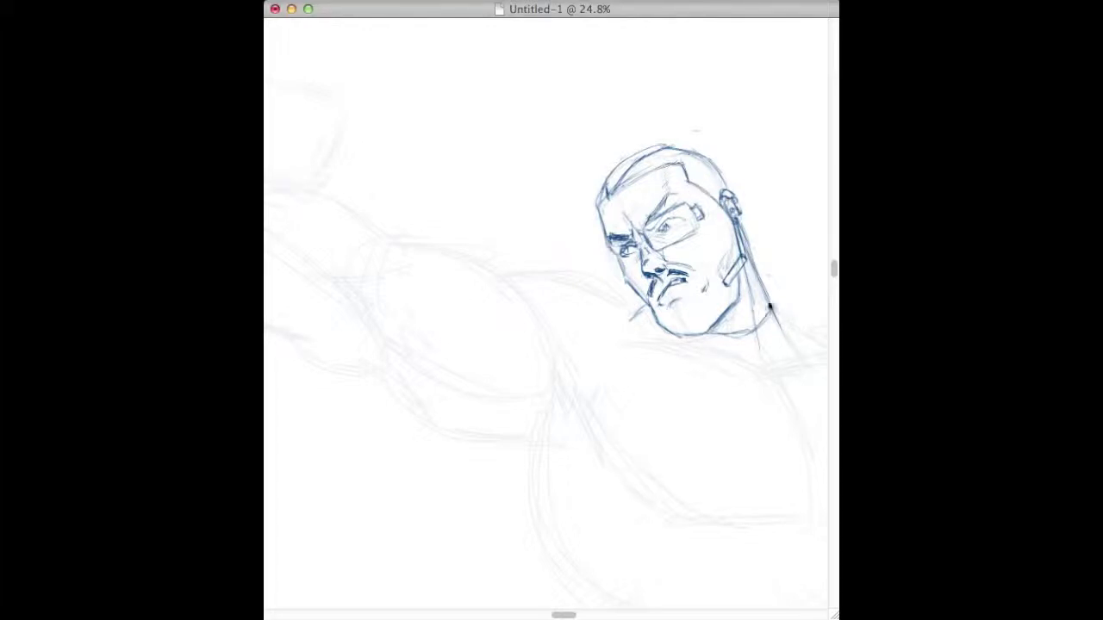
scroll(546, 314, right, 5)
mouse_move(569, 321)
mouse_down()
mouse_move(601, 343)
mouse_move(670, 326)
mouse_move(714, 371)
mouse_move(748, 438)
mouse_up()
drag(604, 366, 635, 392)
mouse_move(628, 386)
mouse_down()
mouse_move(705, 434)
mouse_move(755, 448)
mouse_up()
key(super+z)
key(super+z)
key(super+z)
key(super+z)
key(super+z)
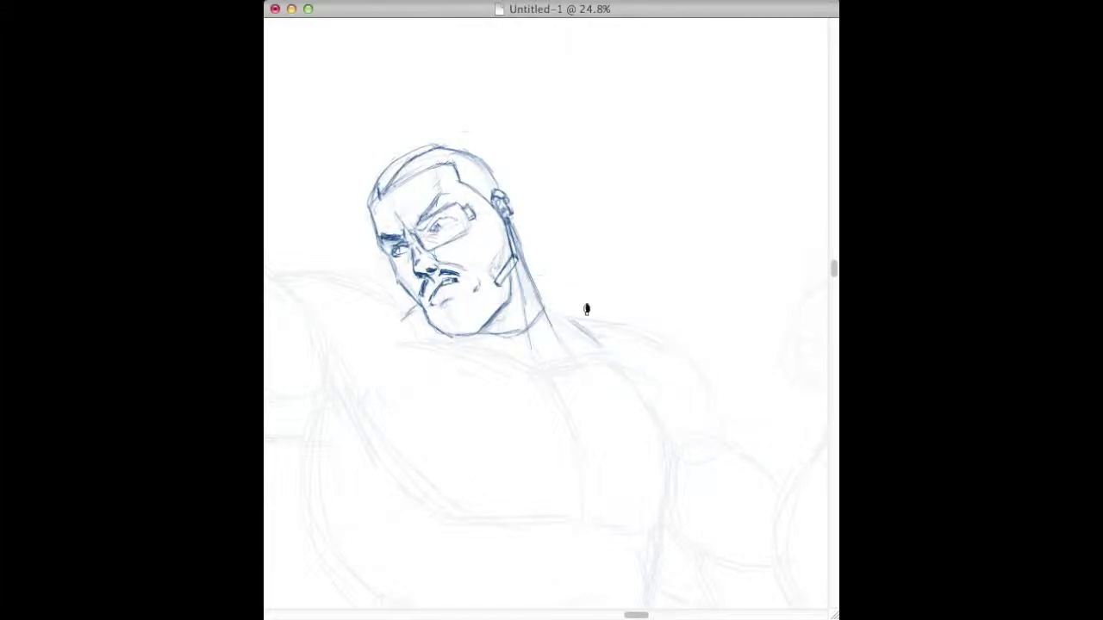
- Outline the angular armour plate on the raised arm's shoulder, from the neck to the upper arm, and start its panel divisions
mouse_move(554, 300)
mouse_down()
mouse_move(712, 439)
mouse_move(731, 436)
mouse_up()
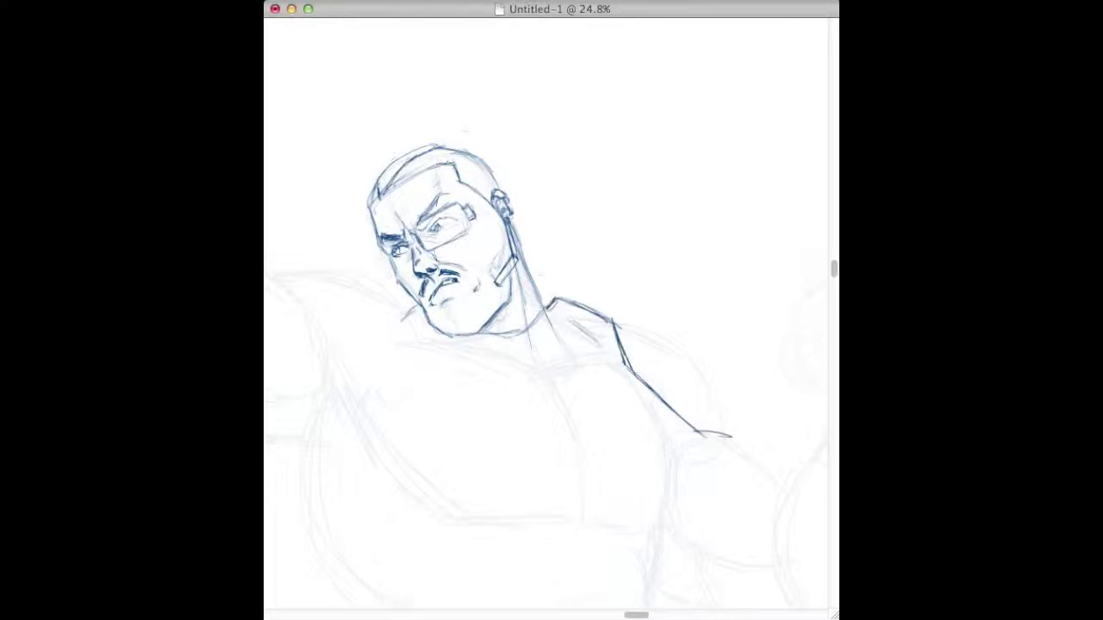
mouse_move(556, 298)
mouse_down()
mouse_move(648, 324)
mouse_move(698, 374)
mouse_move(732, 436)
mouse_up()
mouse_move(646, 324)
mouse_down()
mouse_move(619, 324)
mouse_move(702, 368)
mouse_up()
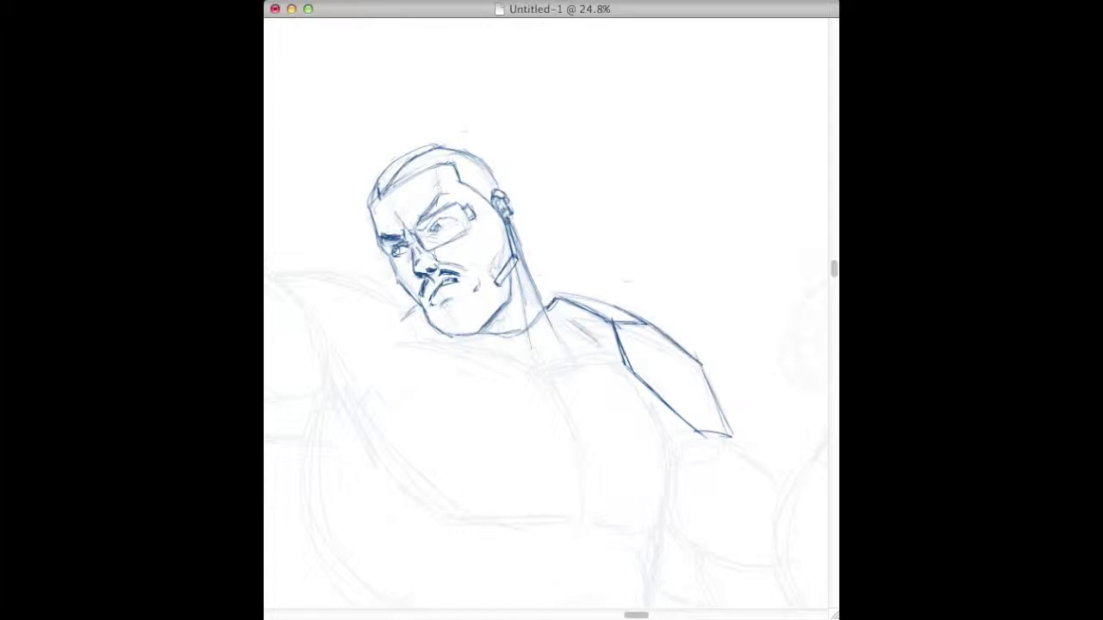
mouse_move(556, 296)
mouse_down()
mouse_move(613, 305)
mouse_move(634, 367)
mouse_move(657, 344)
mouse_up()
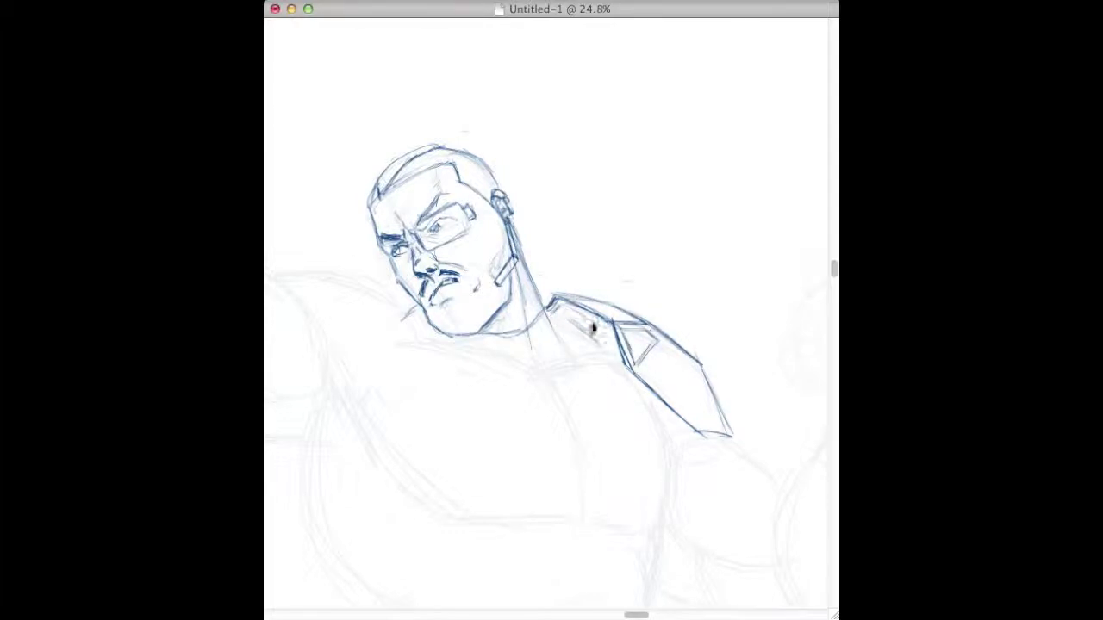
- Shade the shoulder plate's inner edge near the neck and double the dividing line of its triangular panel
mouse_move(556, 306)
mouse_down()
mouse_move(610, 352)
mouse_move(656, 347)
mouse_move(649, 381)
mouse_move(684, 414)
mouse_up()
drag(640, 370, 661, 346)
mouse_move(660, 346)
mouse_down()
mouse_move(685, 366)
mouse_move(684, 416)
mouse_move(693, 385)
mouse_up()
key(super+z)
key(super+z)
key(super+z)
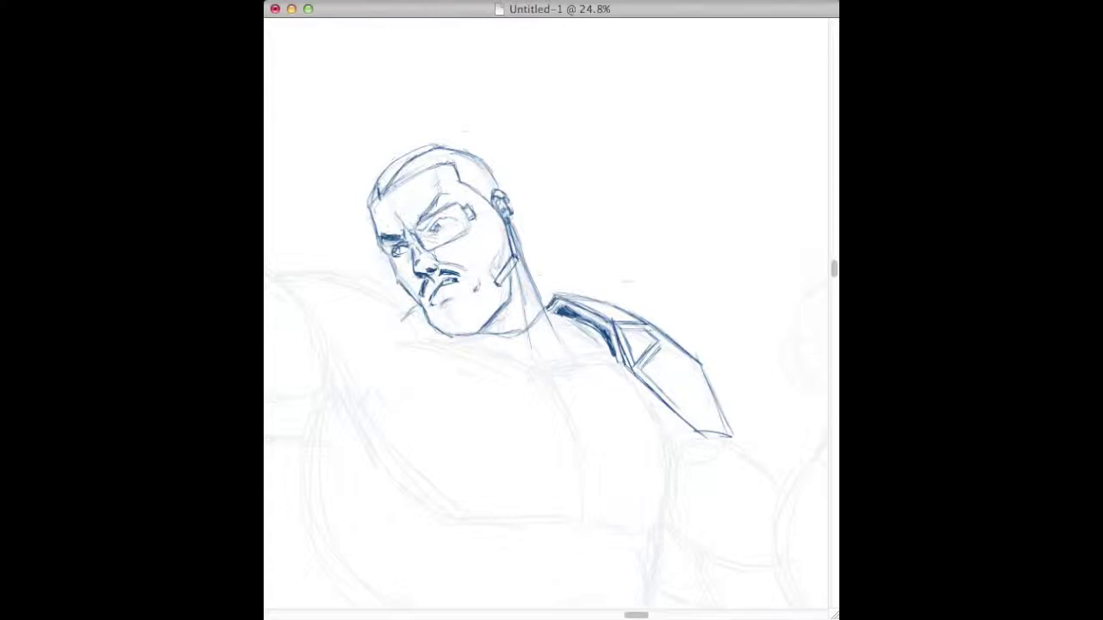
- Draw the remaining inner panel borders of the shoulder plate and thicken its outer edges
mouse_move(661, 347)
mouse_down()
mouse_move(692, 368)
mouse_move(691, 422)
mouse_up()
drag(692, 369, 699, 417)
drag(699, 422, 716, 427)
drag(700, 379, 719, 431)
drag(640, 376, 694, 425)
mouse_move(623, 379)
mouse_down()
mouse_move(696, 441)
mouse_move(733, 445)
mouse_up()
mouse_move(550, 303)
mouse_down()
mouse_move(619, 313)
mouse_move(681, 357)
mouse_up()
- Sketch the upper arm below the shoulder plate, with its upper and lower contours and a curved line across the biceps
scroll(833, 273, down, 3)
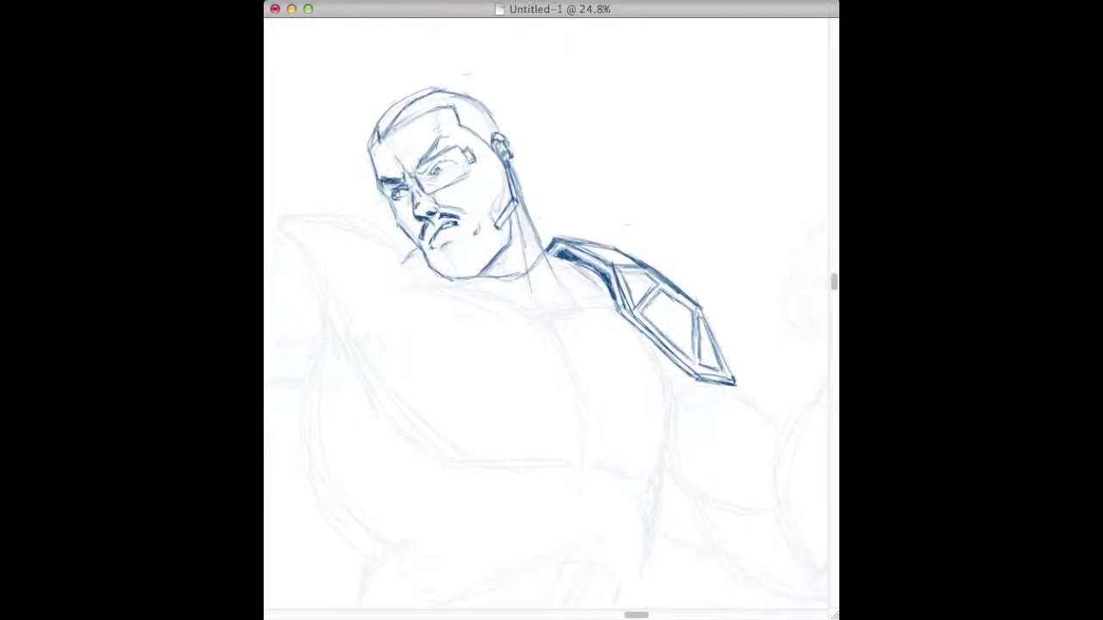
scroll(832, 272, right, 3)
mouse_move(629, 552)
mouse_down()
mouse_move(639, 499)
mouse_move(698, 422)
mouse_up()
drag(596, 546, 646, 555)
drag(595, 465, 627, 495)
drag(663, 388, 707, 440)
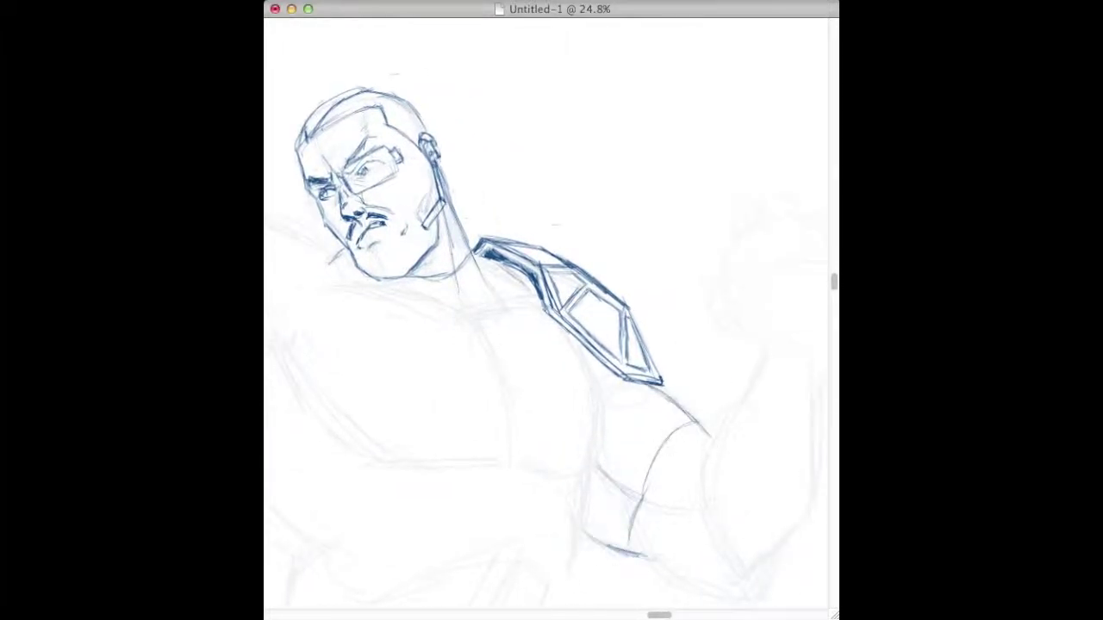
- Sketch the raised arm's elbow and forearm contours up to the wrist
drag(615, 485, 690, 507)
drag(655, 615, 689, 615)
mouse_move(593, 508)
mouse_down()
mouse_move(595, 436)
mouse_move(660, 344)
mouse_move(672, 383)
mouse_up()
scroll(497, 319, right, 3)
mouse_move(498, 560)
mouse_down()
mouse_move(524, 591)
mouse_move(635, 537)
mouse_up()
mouse_move(577, 567)
mouse_down()
mouse_move(640, 537)
mouse_move(670, 366)
mouse_up()
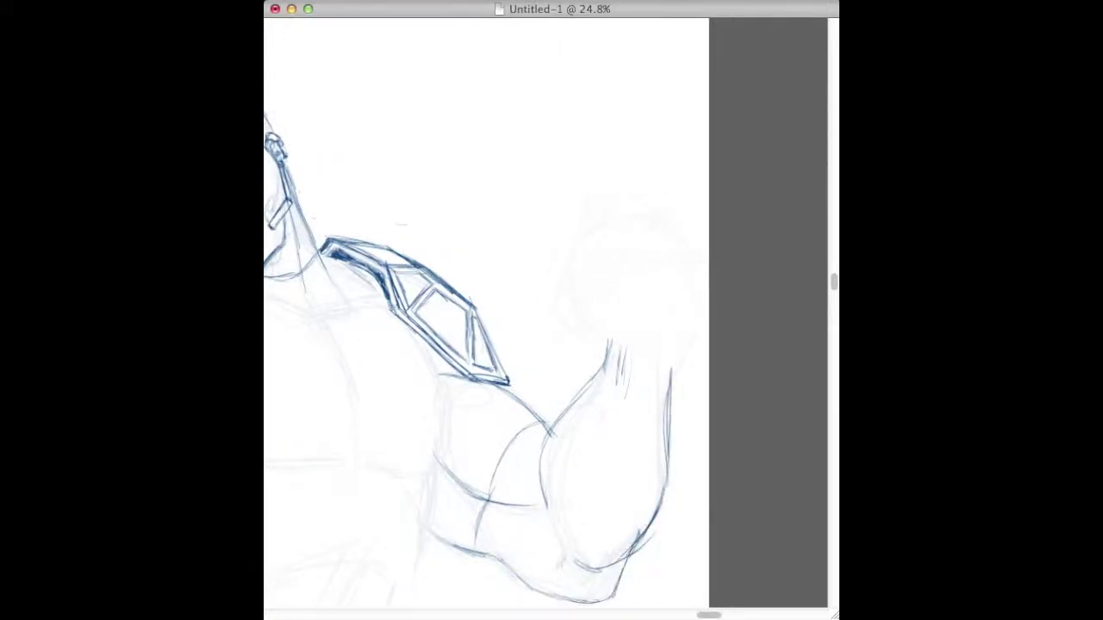
- Draw the raised hand's thumb with its nail and the first curled fingertip above it
mouse_move(558, 298)
mouse_down()
mouse_move(572, 330)
mouse_move(589, 293)
mouse_move(571, 287)
mouse_up()
key(super+alt+z)
key(super+alt+z)
key(super+alt+z)
drag(585, 282, 580, 339)
drag(571, 299, 584, 296)
mouse_move(580, 252)
mouse_down()
mouse_move(581, 216)
mouse_move(592, 241)
mouse_move(586, 204)
mouse_up()
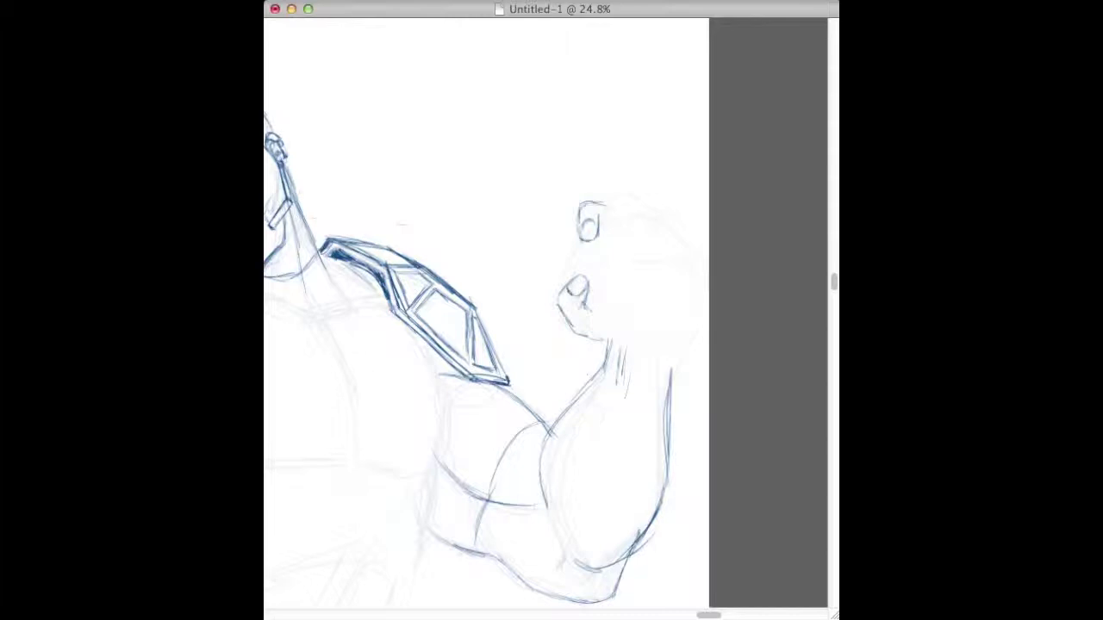
- Add small square tech details and short connecting lines along the raised forearm
drag(565, 419, 576, 456)
mouse_move(581, 448)
mouse_down()
mouse_move(572, 469)
mouse_move(587, 479)
mouse_up()
drag(581, 447, 597, 459)
drag(596, 459, 588, 478)
drag(568, 435, 584, 412)
mouse_move(622, 377)
mouse_down()
mouse_move(601, 417)
mouse_move(659, 488)
mouse_move(648, 523)
mouse_up()
drag(620, 524, 627, 541)
drag(620, 524, 631, 529)
drag(632, 528, 627, 540)
drag(566, 435, 583, 410)
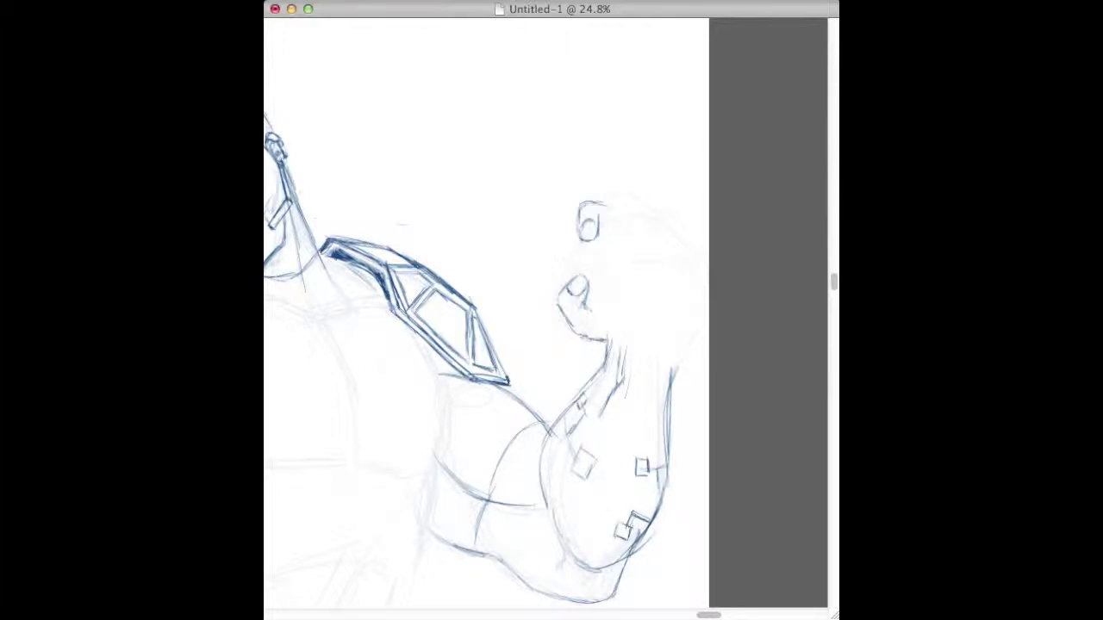
- Draw the remaining fingers curled around a ball in the raised hand, with a small circle on the ball
scroll(269, 237, right, 3)
drag(554, 202, 552, 222)
mouse_move(551, 223)
mouse_down()
mouse_move(576, 215)
mouse_move(560, 187)
mouse_up()
mouse_move(560, 187)
mouse_down()
mouse_move(596, 212)
mouse_move(575, 188)
mouse_up()
mouse_move(552, 223)
mouse_down()
mouse_move(568, 209)
mouse_move(594, 244)
mouse_move(595, 227)
mouse_move(617, 285)
mouse_move(625, 276)
mouse_up()
mouse_move(506, 280)
mouse_down()
mouse_move(538, 343)
mouse_move(627, 332)
mouse_move(634, 258)
mouse_move(565, 260)
mouse_move(553, 285)
mouse_up()
drag(553, 252, 550, 228)
- Complete the held ball with its outline and curved contour lines, and connect the hand's outer edge to the wrist
mouse_move(559, 281)
mouse_down()
mouse_move(572, 342)
mouse_move(631, 264)
mouse_up()
mouse_move(540, 269)
mouse_down()
mouse_move(531, 277)
mouse_move(544, 337)
mouse_move(625, 323)
mouse_up()
drag(580, 210, 600, 217)
drag(650, 298, 621, 367)
drag(522, 230, 508, 277)
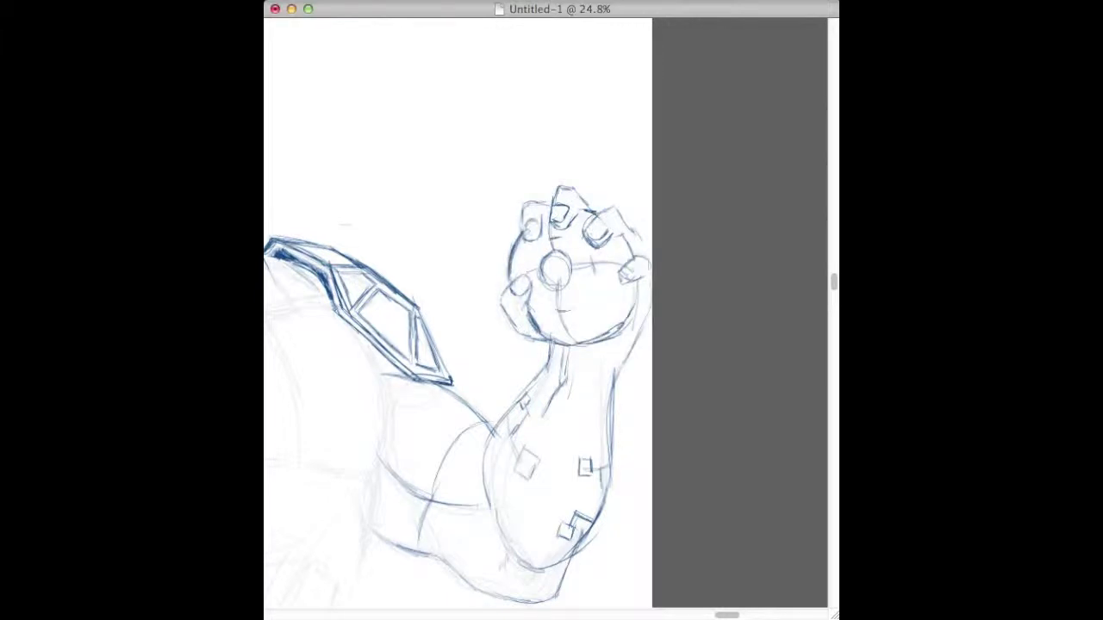
drag(601, 303, 534, 331)
- Outline the large chest muscle below the head as a rounded shape
drag(727, 615, 675, 615)
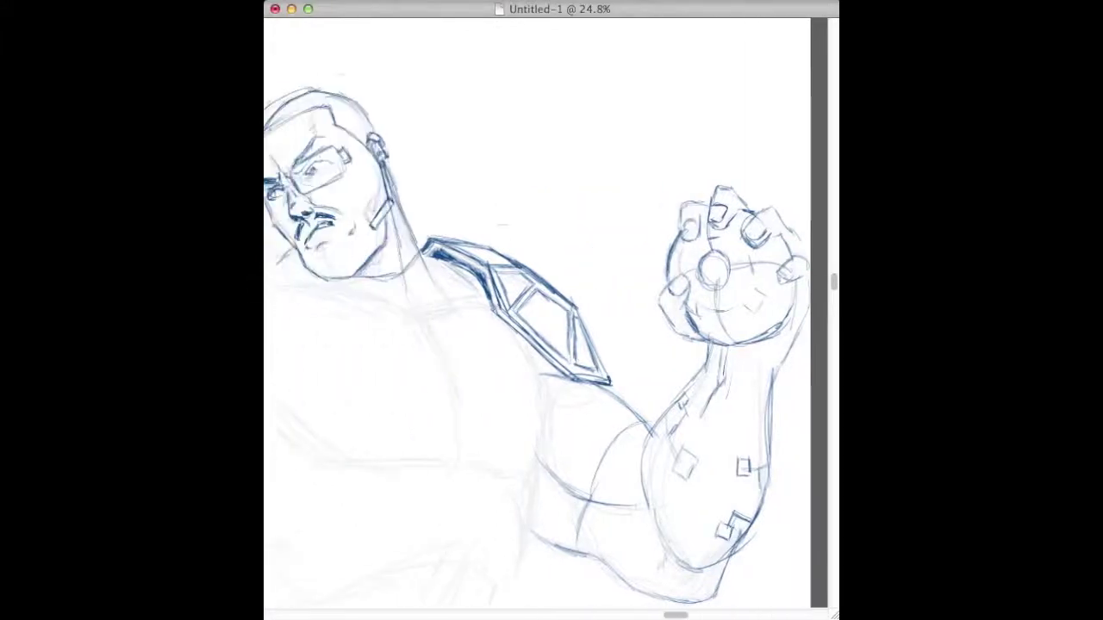
key(super+minus)
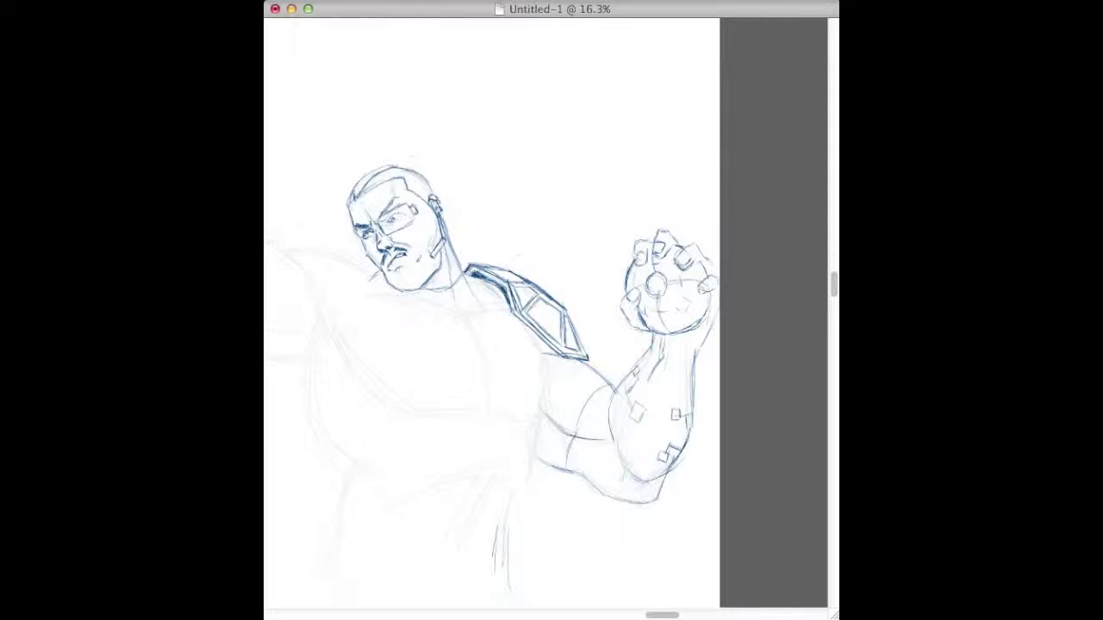
scroll(398, 275, down, 3)
scroll(398, 275, left, 2)
drag(399, 276, 431, 338)
drag(405, 221, 498, 248)
mouse_move(515, 341)
mouse_down()
mouse_move(535, 316)
mouse_move(524, 264)
mouse_up()
drag(394, 269, 423, 331)
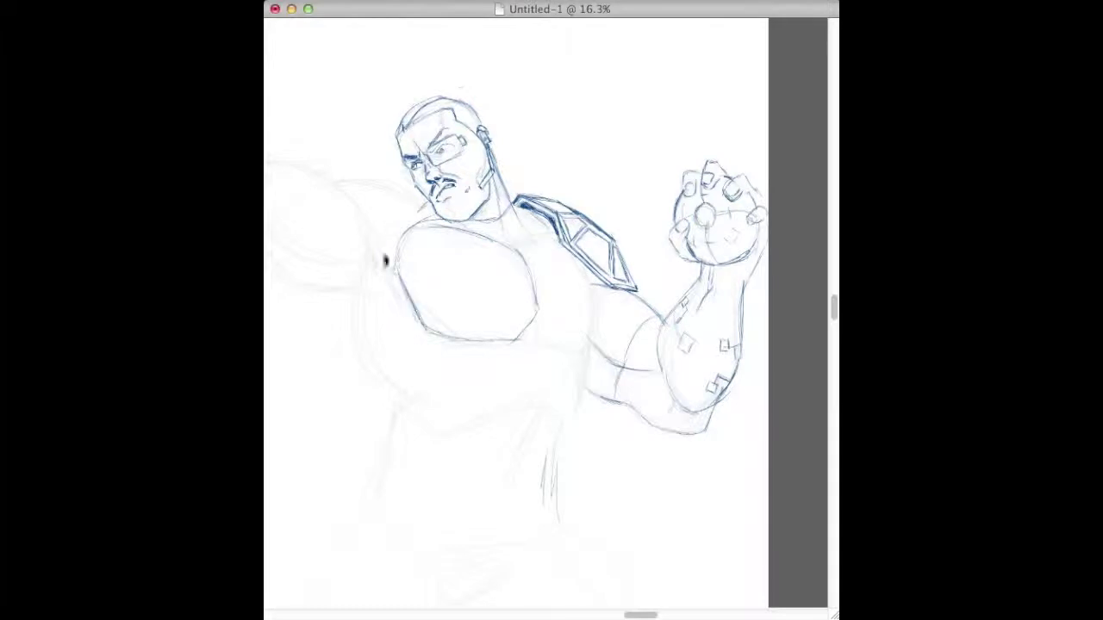
- Outline the second chest muscle beside the first and hatch shading at the neck next to the shoulder plate
drag(541, 316, 561, 357)
drag(520, 255, 550, 240)
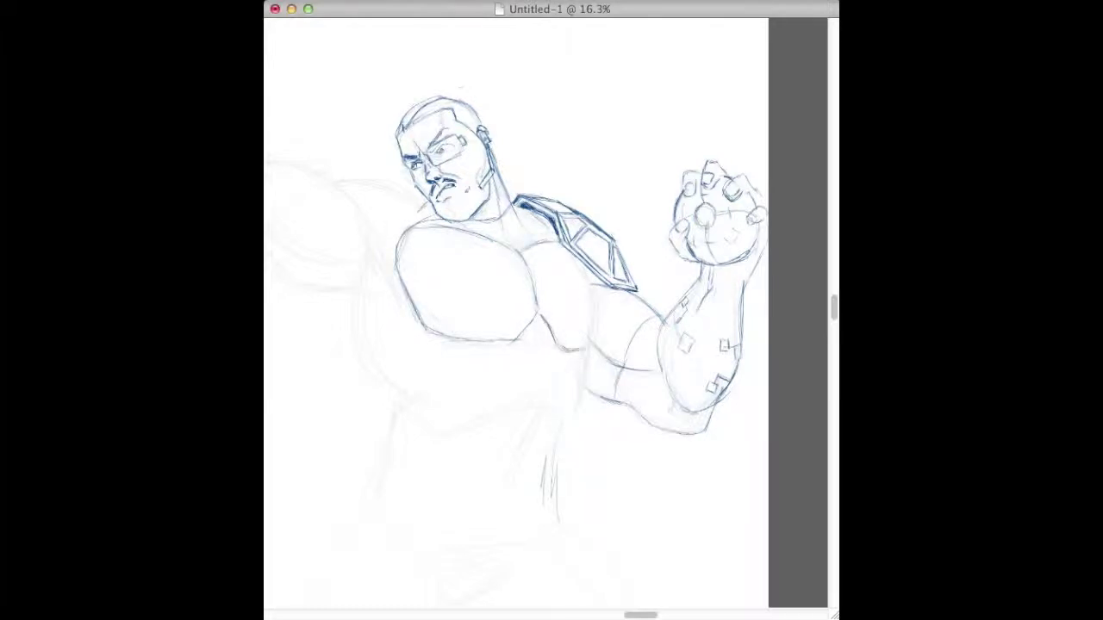
drag(592, 351, 581, 288)
drag(514, 230, 550, 237)
key(super+z)
drag(502, 207, 539, 236)
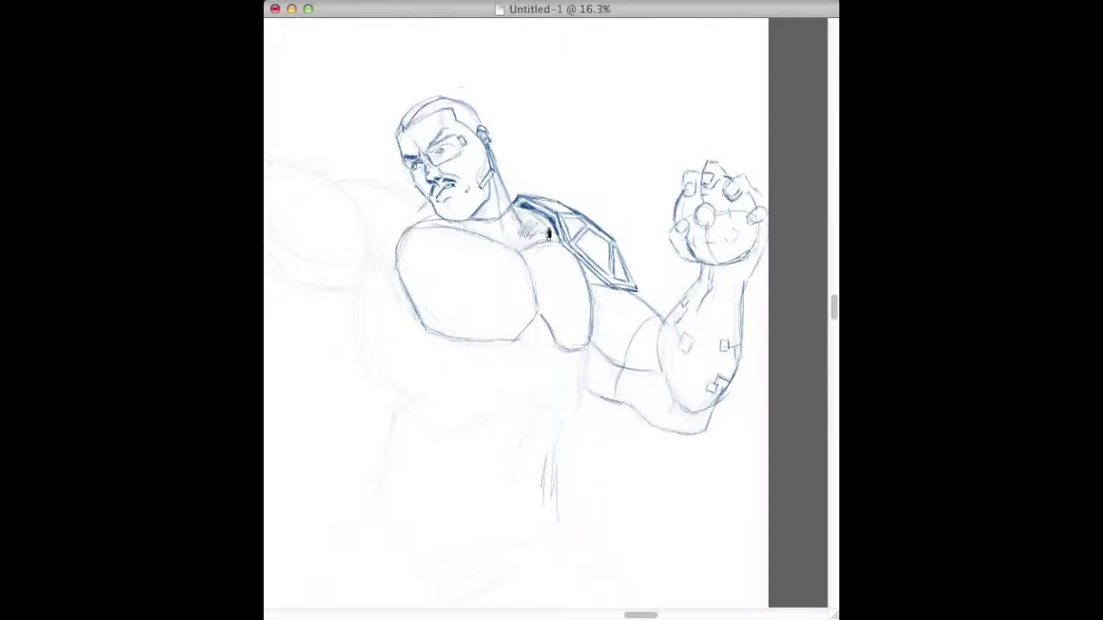
- Sketch the abdomen's contours below the chest and a round belt buckle at the waist
drag(489, 422, 468, 374)
drag(834, 312, 834, 341)
drag(489, 326, 443, 424)
drag(493, 327, 454, 420)
drag(454, 421, 526, 432)
mouse_move(514, 437)
mouse_down()
mouse_move(556, 334)
mouse_move(560, 263)
mouse_up()
drag(468, 278, 536, 258)
- Add the lower abdominal muscle lines and draw the belt's upper edge on both sides of the buckle
drag(510, 360, 475, 439)
mouse_move(532, 331)
mouse_down()
mouse_move(481, 422)
mouse_move(499, 439)
mouse_up()
drag(441, 405, 523, 412)
drag(518, 407, 557, 392)
mouse_move(382, 408)
mouse_down()
mouse_move(522, 413)
mouse_move(474, 413)
mouse_move(460, 438)
mouse_move(475, 458)
mouse_move(461, 435)
mouse_move(524, 438)
mouse_move(517, 410)
mouse_move(463, 425)
mouse_move(511, 412)
mouse_up()
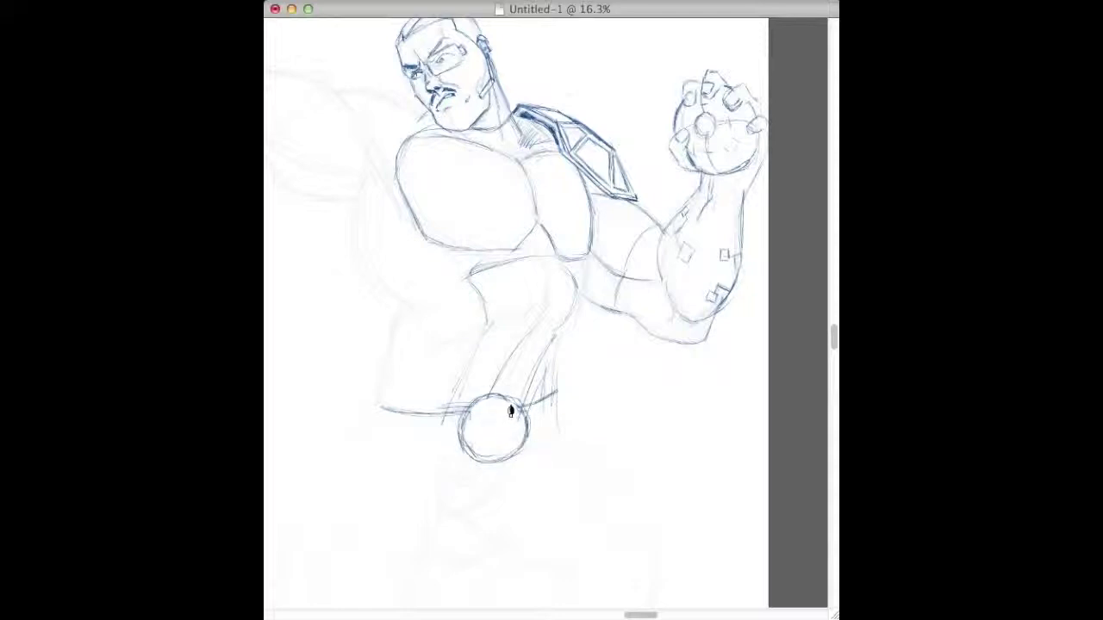
- Draw rectangular and oval pouches along the belt on both sides of the buckle and add crossing lines inside the buckle
mouse_move(441, 402)
mouse_down()
mouse_move(434, 457)
mouse_move(522, 399)
mouse_move(529, 450)
mouse_up()
drag(541, 400, 536, 447)
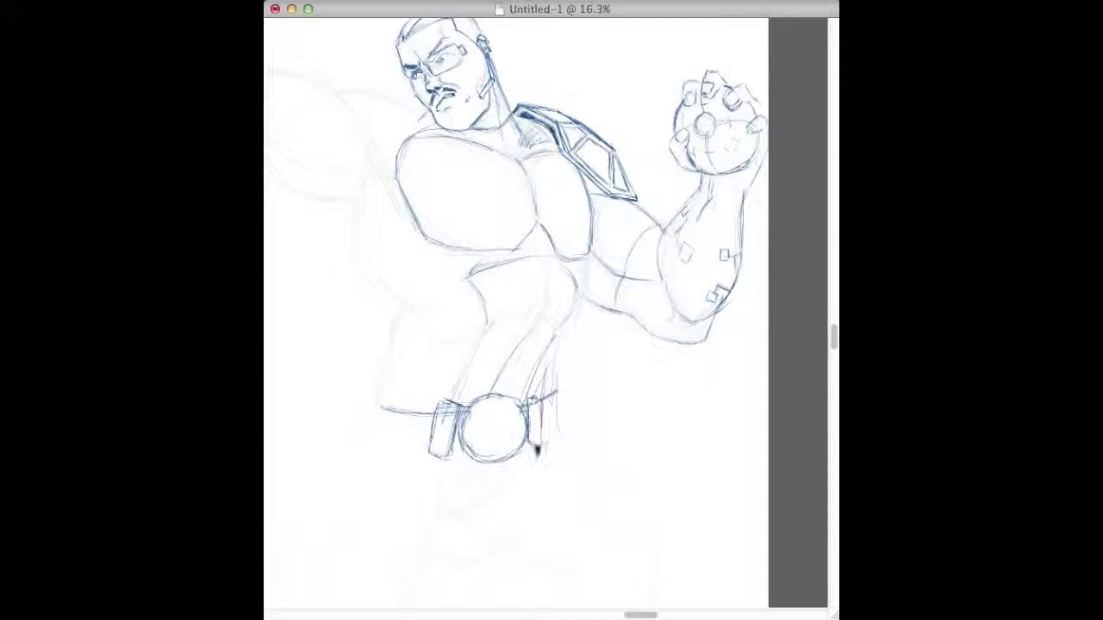
drag(530, 396, 542, 400)
mouse_move(469, 429)
mouse_down()
mouse_move(481, 405)
mouse_move(503, 406)
mouse_move(517, 422)
mouse_move(494, 436)
mouse_move(509, 424)
mouse_move(498, 456)
mouse_up()
mouse_move(558, 389)
mouse_down()
mouse_move(552, 438)
mouse_move(576, 425)
mouse_move(548, 405)
mouse_up()
mouse_move(387, 414)
mouse_down()
mouse_move(411, 401)
mouse_move(406, 454)
mouse_up()
mouse_move(367, 391)
mouse_down()
mouse_move(355, 443)
mouse_move(385, 424)
mouse_move(371, 441)
mouse_up()
- Outline the torso's outer side from the armpit along the back muscle and waist down to the belt
drag(354, 218, 379, 304)
mouse_move(384, 371)
mouse_down()
mouse_move(375, 392)
mouse_move(417, 396)
mouse_up()
drag(394, 306, 385, 367)
drag(354, 219, 369, 168)
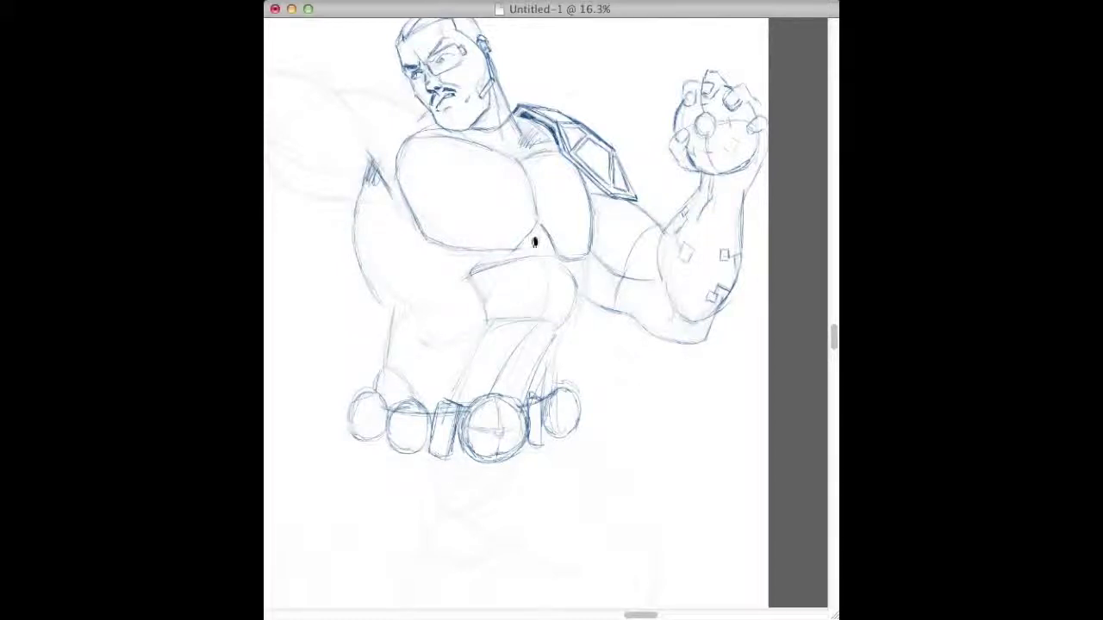
- Sketch the groin area below the belt with tapering hip lines and a few short crease strokes
scroll(546, 312, down, 5)
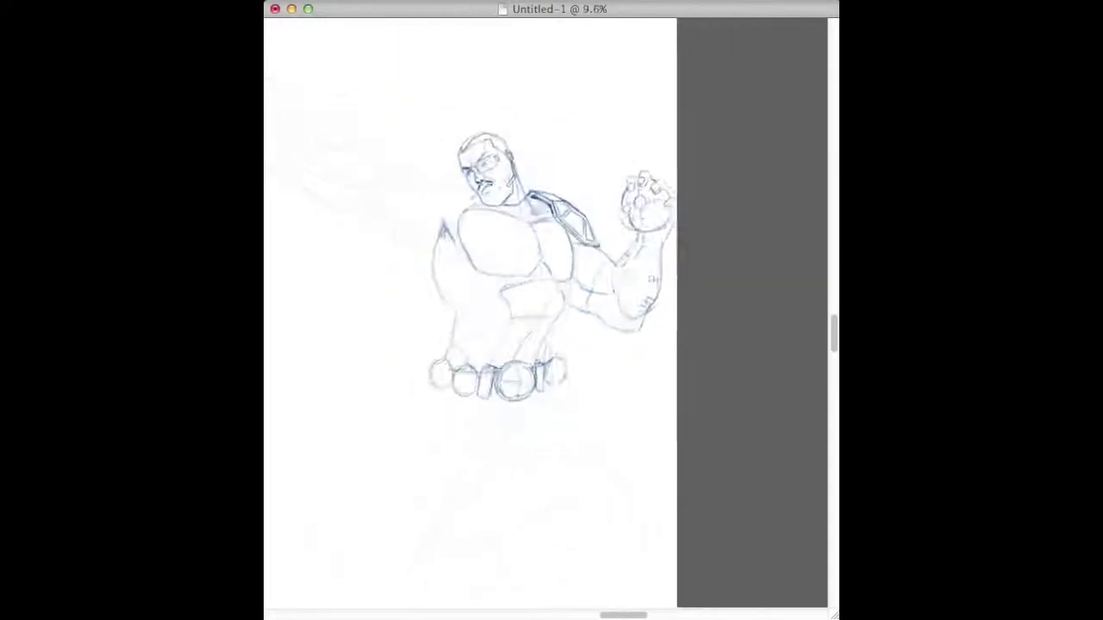
scroll(545, 313, up, 3)
mouse_move(440, 429)
mouse_down()
mouse_move(459, 465)
mouse_move(533, 424)
mouse_up()
mouse_move(476, 493)
mouse_down()
mouse_move(456, 489)
mouse_move(465, 441)
mouse_up()
drag(447, 454, 469, 443)
drag(449, 459, 472, 446)
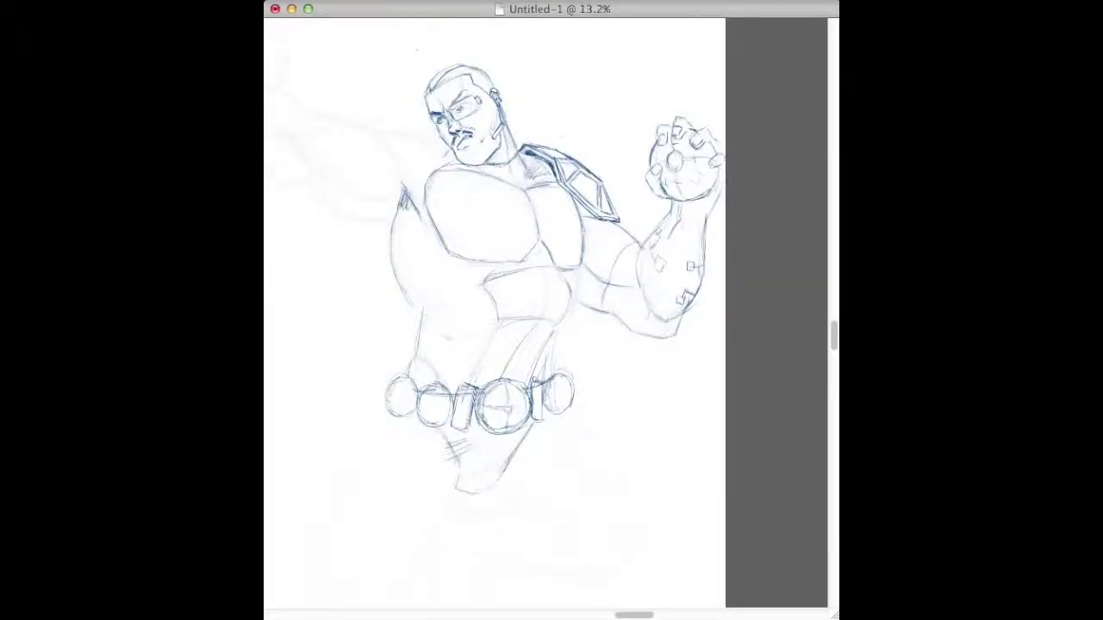
- Draw the matching armour plate on the outstretched arm's shoulder, including its outline and inner panel divisions
drag(634, 616, 581, 616)
key(super+equal)
drag(834, 336, 834, 281)
mouse_move(561, 310)
mouse_down()
mouse_move(468, 288)
mouse_move(492, 262)
mouse_move(547, 274)
mouse_move(560, 296)
mouse_up()
drag(472, 249, 445, 251)
mouse_move(445, 252)
mouse_down()
mouse_move(491, 306)
mouse_move(538, 313)
mouse_up()
drag(539, 313, 559, 297)
mouse_move(474, 261)
mouse_down()
mouse_move(500, 290)
mouse_move(508, 269)
mouse_move(498, 296)
mouse_up()
mouse_move(505, 263)
mouse_down()
mouse_move(528, 271)
mouse_move(534, 297)
mouse_up()
mouse_move(495, 298)
mouse_down()
mouse_move(525, 307)
mouse_move(530, 274)
mouse_move(540, 305)
mouse_up()
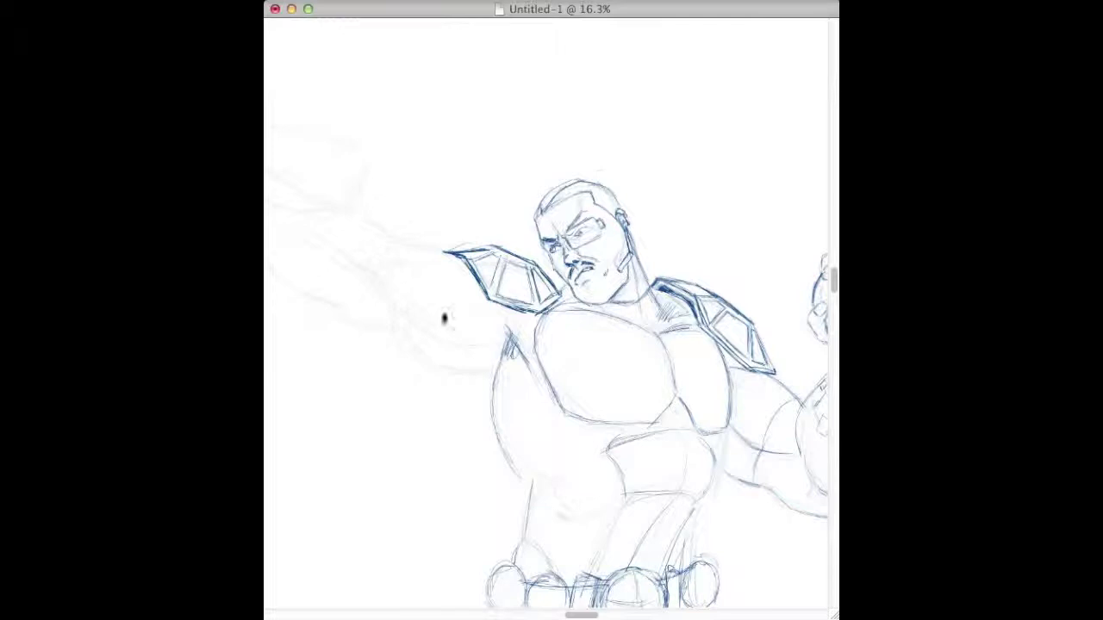
- Outline the outstretched upper arm beyond its shoulder plate, darken the torso's side and add short rib muscle marks
mouse_move(431, 253)
mouse_down()
mouse_move(410, 352)
mouse_move(453, 374)
mouse_up()
mouse_move(415, 329)
mouse_down()
mouse_move(397, 318)
mouse_move(496, 354)
mouse_move(380, 271)
mouse_move(421, 249)
mouse_move(424, 320)
mouse_move(497, 379)
mouse_move(529, 488)
mouse_up()
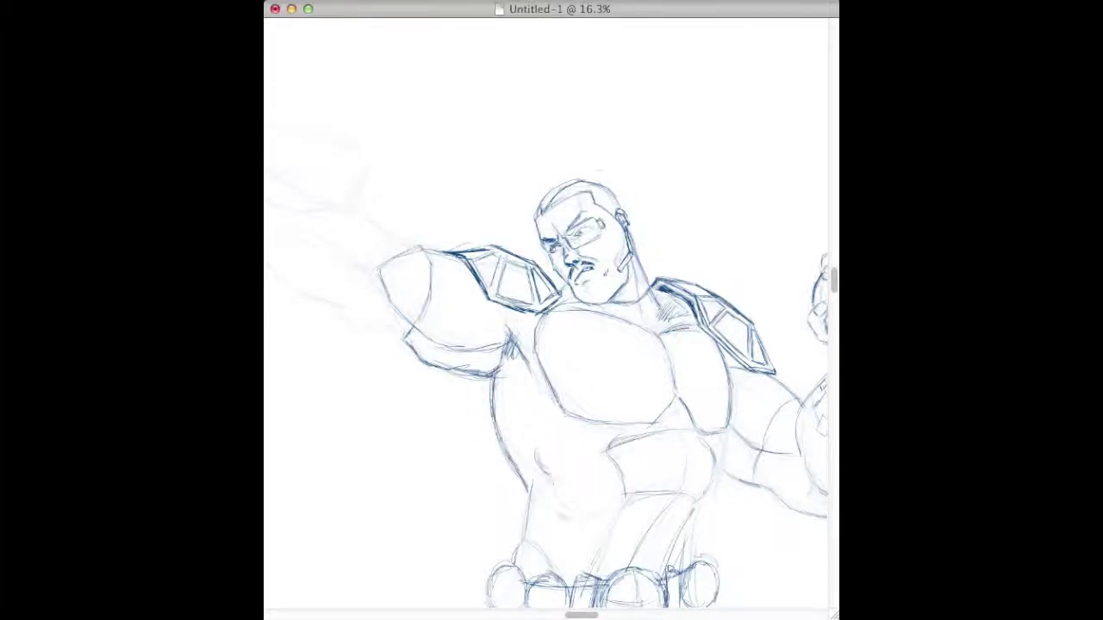
drag(558, 435, 555, 463)
mouse_move(570, 441)
mouse_down()
mouse_move(567, 462)
mouse_move(579, 467)
mouse_up()
- Sketch the outstretched forearm's lower and upper contours from the wrist to the elbow
drag(580, 615, 515, 615)
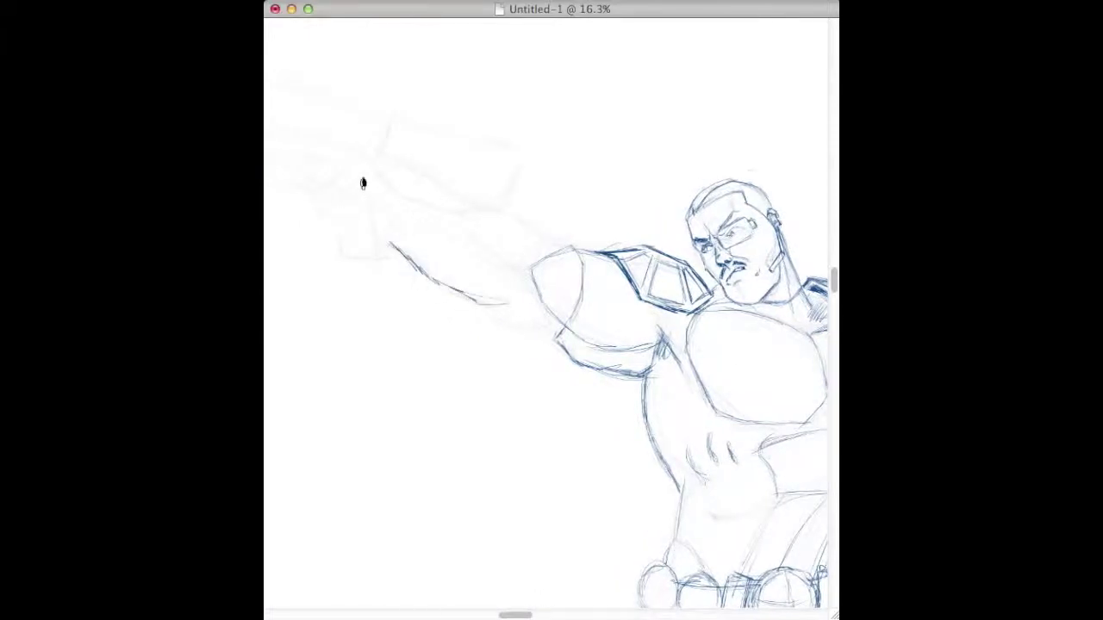
mouse_move(382, 244)
mouse_down()
mouse_move(436, 288)
mouse_move(496, 306)
mouse_up()
mouse_move(389, 179)
mouse_down()
mouse_move(388, 190)
mouse_move(372, 162)
mouse_up()
mouse_move(383, 177)
mouse_down()
mouse_move(420, 206)
mouse_move(502, 215)
mouse_move(556, 250)
mouse_up()
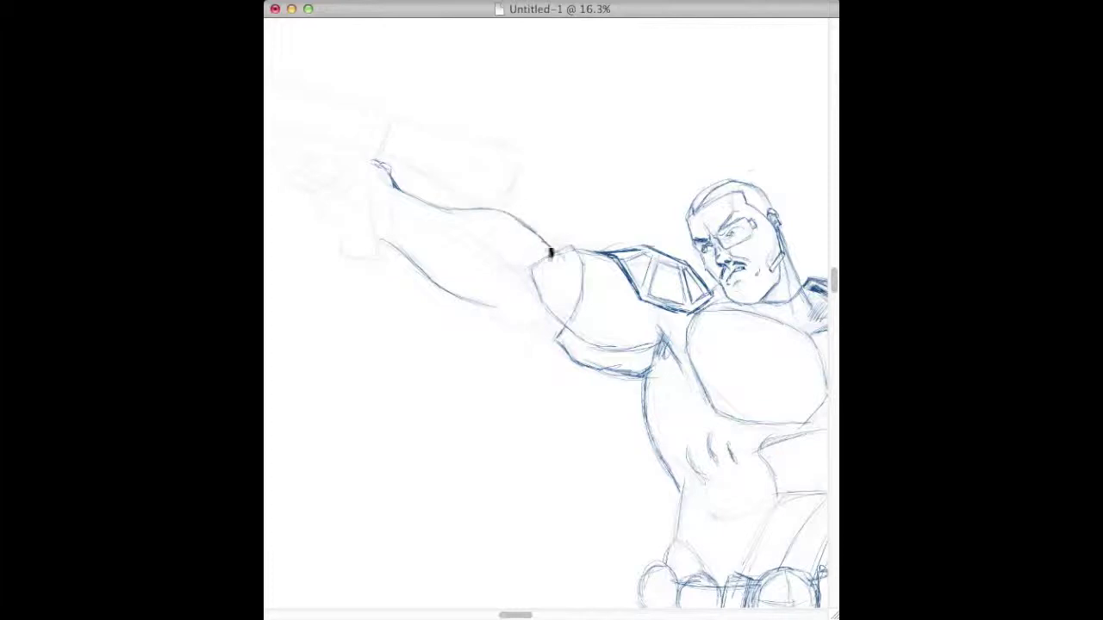
- Add tendon lines near the wrist and small angular square markings across the outstretched forearm
drag(552, 345, 482, 243)
drag(386, 193, 486, 231)
drag(338, 112, 403, 133)
drag(348, 164, 354, 147)
mouse_move(349, 143)
mouse_down()
mouse_move(361, 151)
mouse_move(357, 130)
mouse_up()
mouse_move(357, 130)
mouse_down()
mouse_move(370, 140)
mouse_move(361, 151)
mouse_up()
drag(386, 189, 379, 175)
drag(379, 175, 399, 156)
drag(399, 156, 385, 161)
drag(438, 117, 434, 131)
mouse_move(434, 131)
mouse_down()
mouse_move(420, 129)
mouse_move(410, 148)
mouse_move(420, 129)
mouse_move(387, 111)
mouse_move(400, 112)
mouse_move(319, 114)
mouse_move(331, 113)
mouse_up()
- Reinforce the outstretched forearm's lower contour and the elbow where it meets the upper arm
mouse_move(319, 100)
mouse_down()
mouse_move(330, 105)
mouse_move(308, 140)
mouse_move(389, 197)
mouse_up()
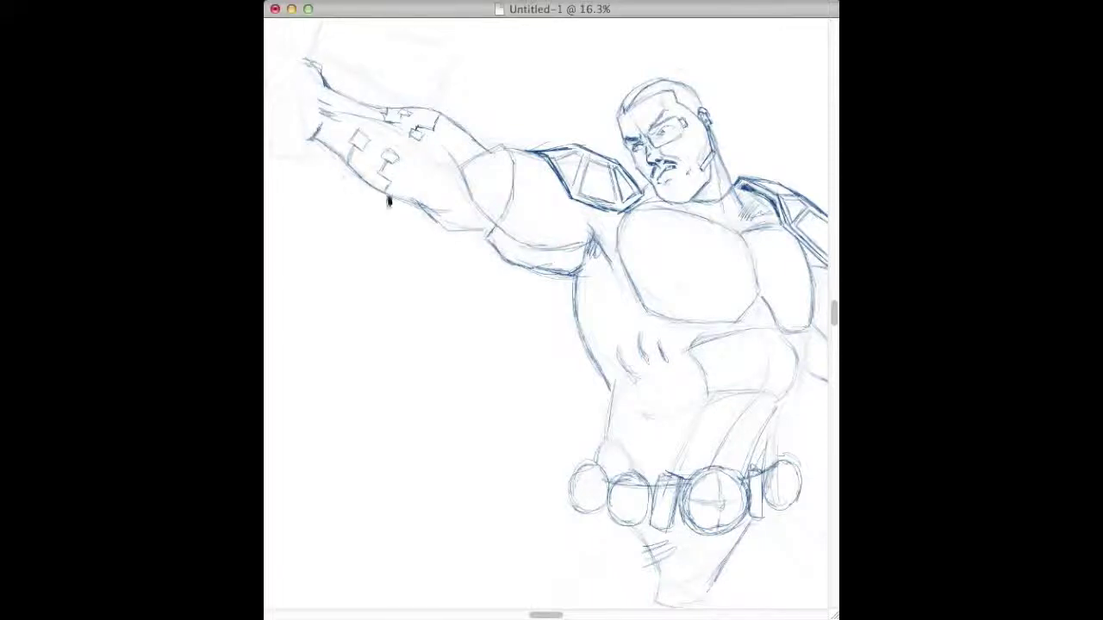
mouse_move(464, 170)
mouse_down()
mouse_move(477, 213)
mouse_move(489, 236)
mouse_up()
drag(489, 236, 507, 219)
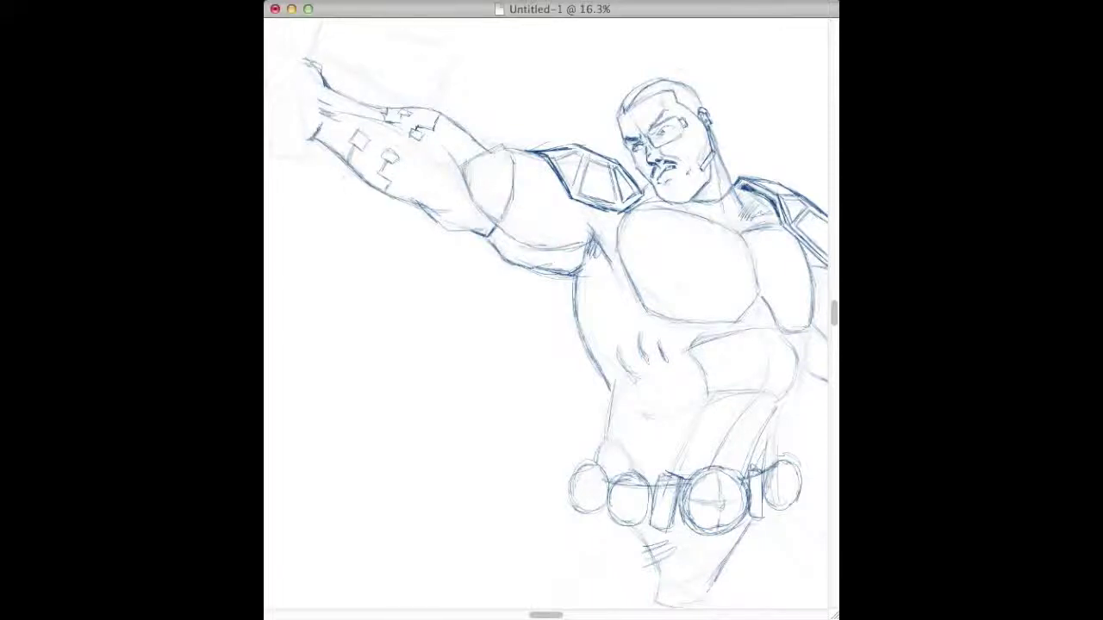
- Darken the outlines of both chest plates, including the centre line and their lower edges
scroll(546, 313, down, 3)
scroll(547, 314, up, 4)
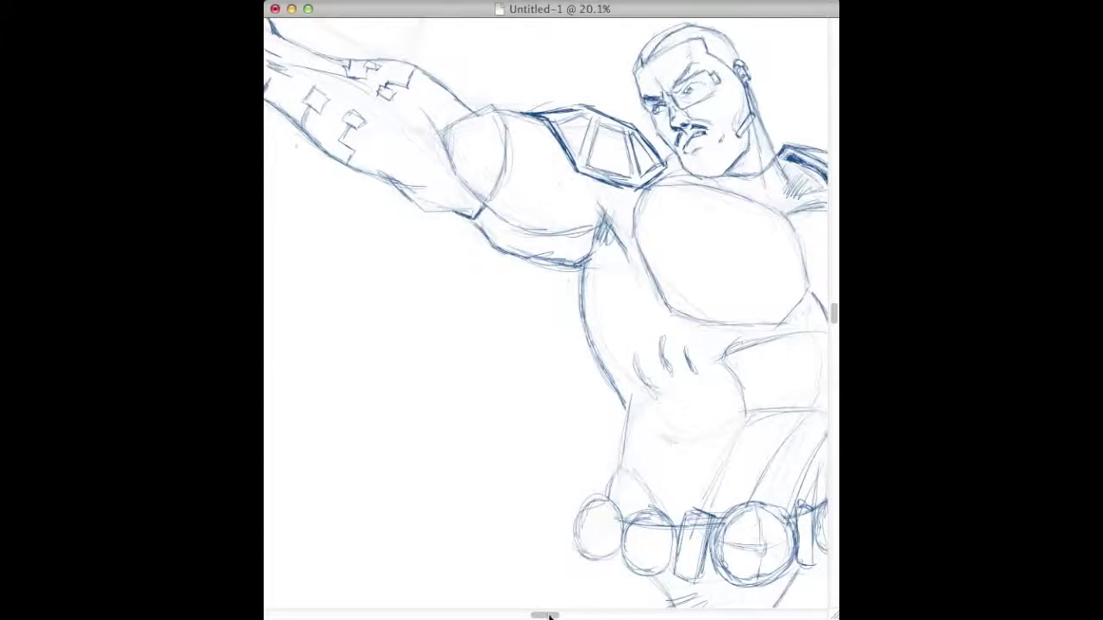
drag(549, 617, 588, 617)
mouse_move(538, 228)
mouse_down()
mouse_move(553, 281)
mouse_move(595, 319)
mouse_move(676, 327)
mouse_move(712, 288)
mouse_up()
drag(690, 213, 713, 293)
drag(541, 191, 689, 215)
drag(691, 213, 731, 204)
drag(653, 128, 666, 191)
mouse_move(544, 237)
mouse_down()
mouse_move(563, 276)
mouse_move(626, 321)
mouse_up()
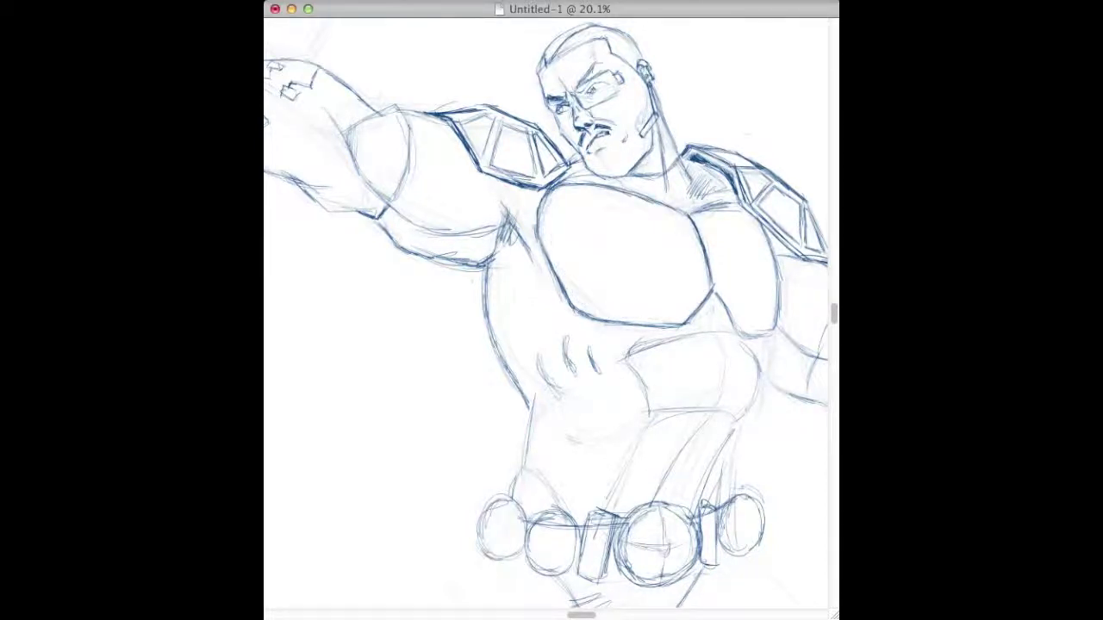
mouse_move(712, 295)
mouse_down()
mouse_move(777, 338)
mouse_move(781, 255)
mouse_up()
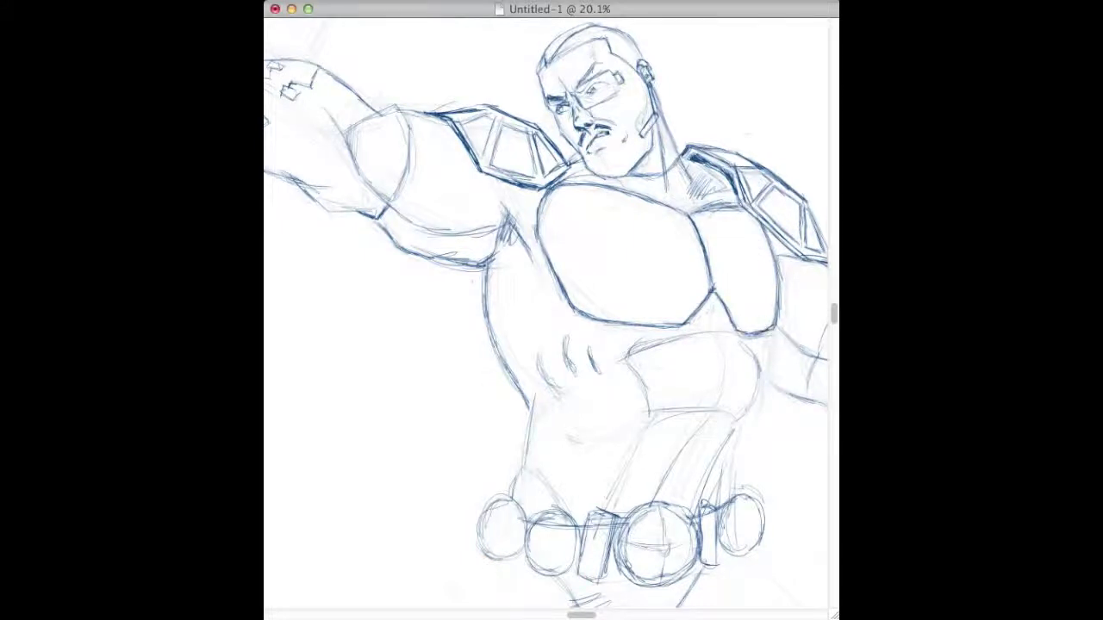
- Firm up the lower rib line and both waist contours down to the belt, and add the glasses' arm toward the ear
drag(642, 420, 604, 443)
drag(770, 333, 731, 498)
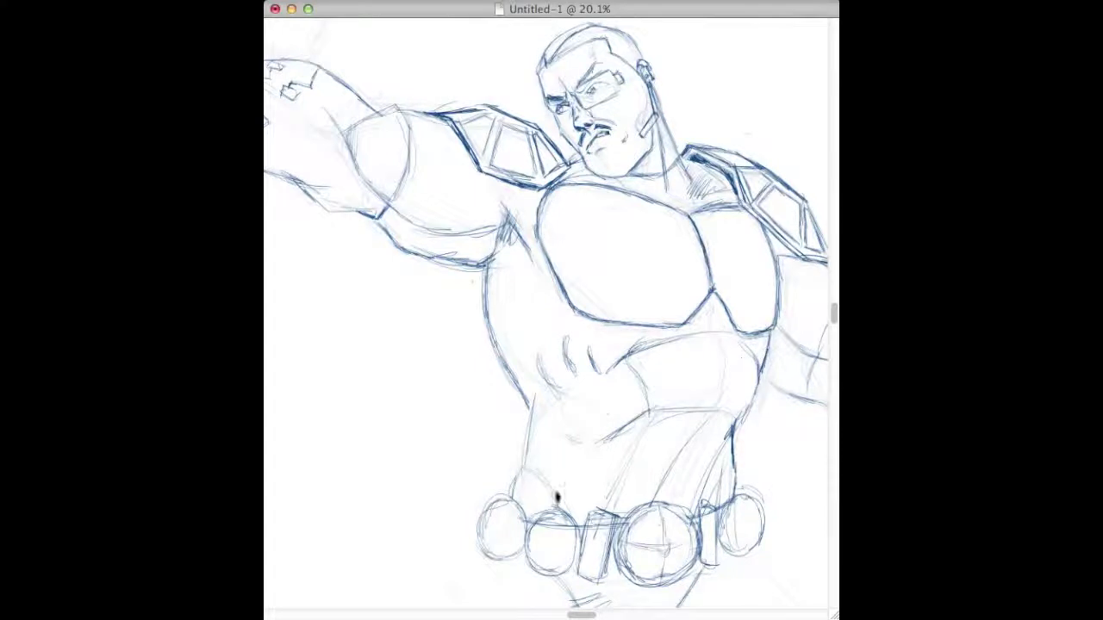
drag(531, 400, 506, 496)
drag(485, 297, 512, 377)
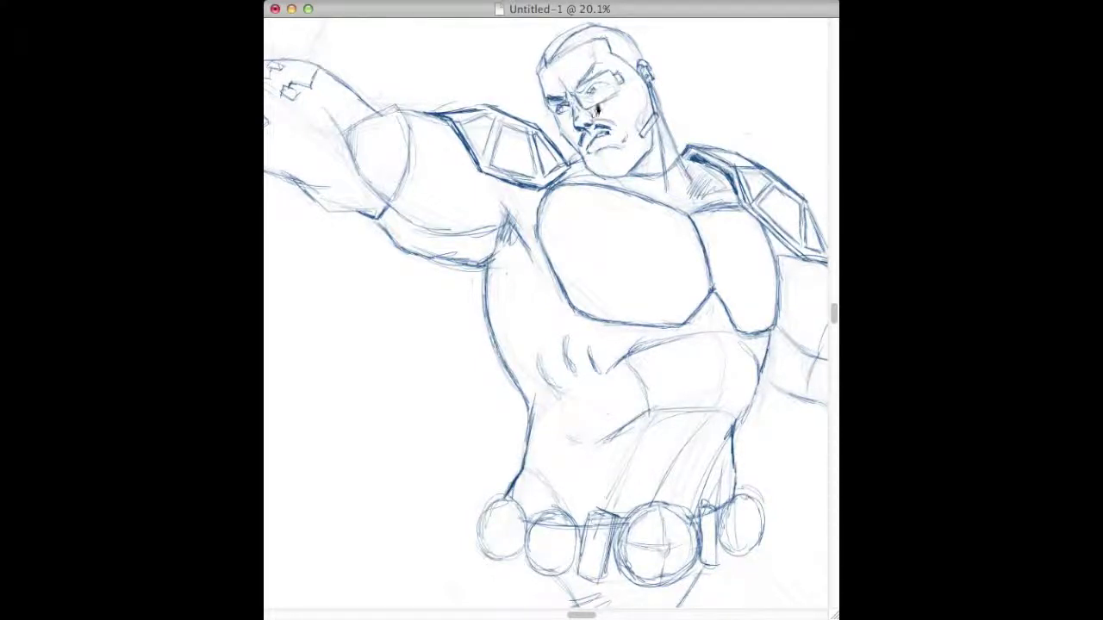
drag(620, 73, 643, 63)
drag(537, 76, 543, 59)
- Darken the upper abdominal panel and the two bands running from it down to the belt buckle
scroll(635, 452, left, 3)
drag(673, 414, 636, 508)
mouse_move(655, 362)
mouse_down()
mouse_move(669, 396)
mouse_move(666, 381)
mouse_up()
drag(721, 334, 782, 364)
drag(760, 427, 722, 511)
drag(769, 405, 723, 512)
drag(781, 355, 762, 427)
mouse_move(674, 415)
mouse_down()
mouse_move(743, 411)
mouse_move(738, 334)
mouse_up()
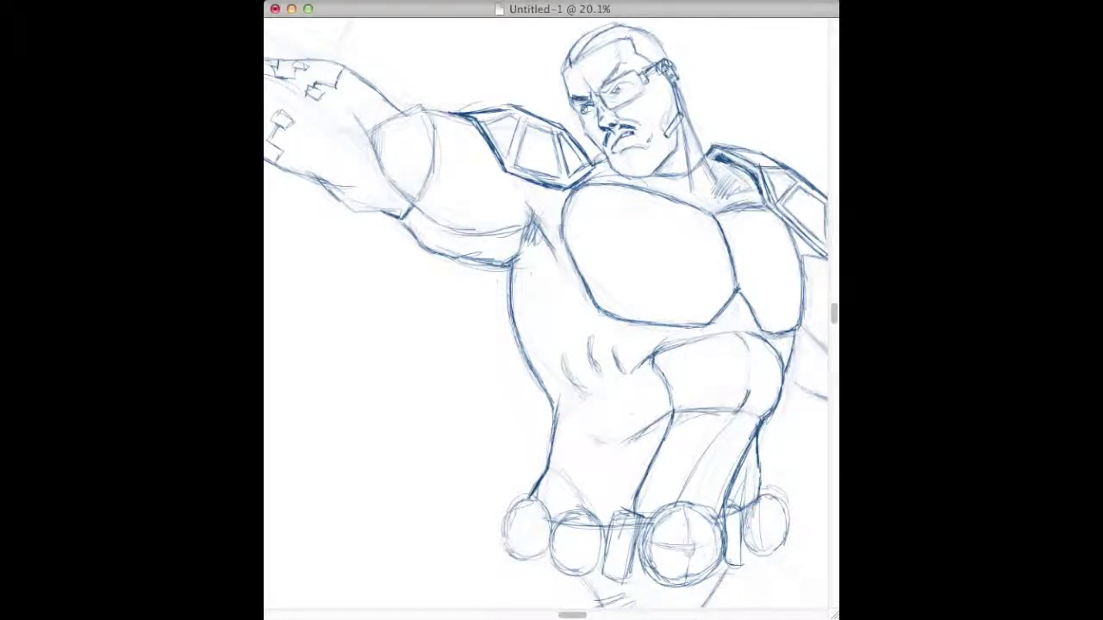
- Darken the hairline on the hero's head
drag(576, 616, 527, 616)
drag(834, 313, 833, 288)
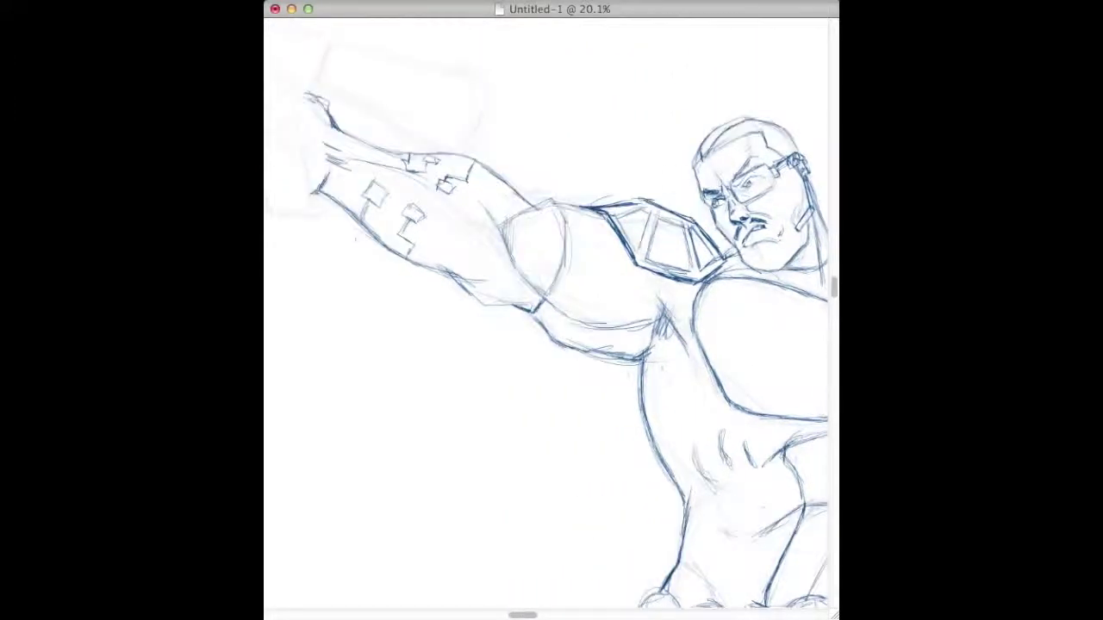
mouse_move(697, 167)
mouse_down()
mouse_move(716, 146)
mouse_move(779, 133)
mouse_move(790, 159)
mouse_up()
- Draw the rifle stock above the forearm as a tapered rounded frame with an inset panel and corner rivets
drag(528, 615, 488, 614)
drag(833, 279, 835, 249)
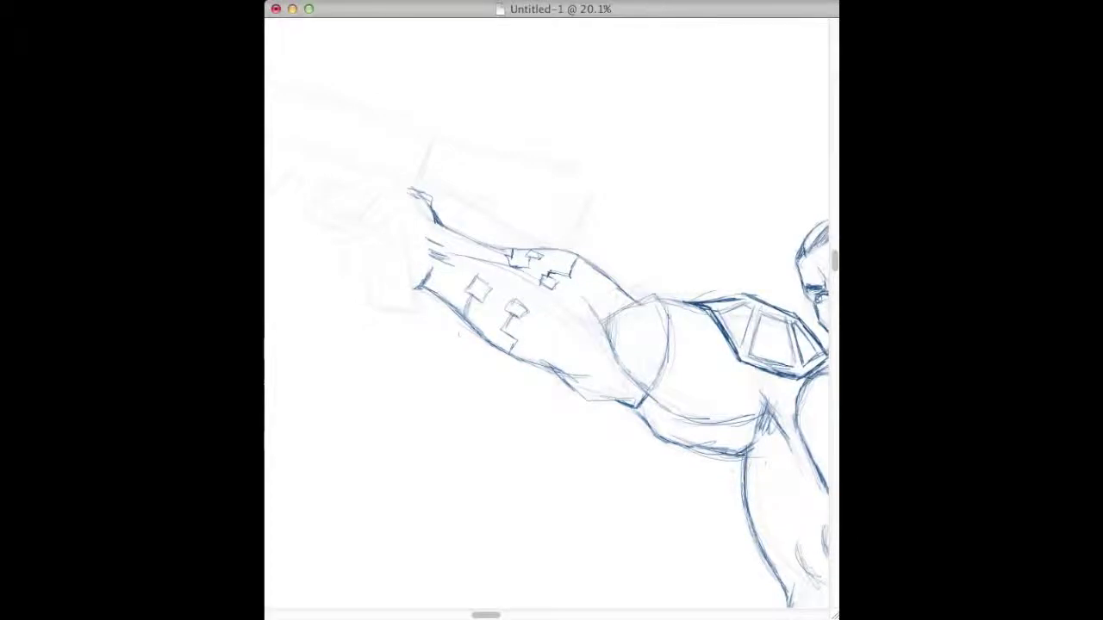
click(677, 15)
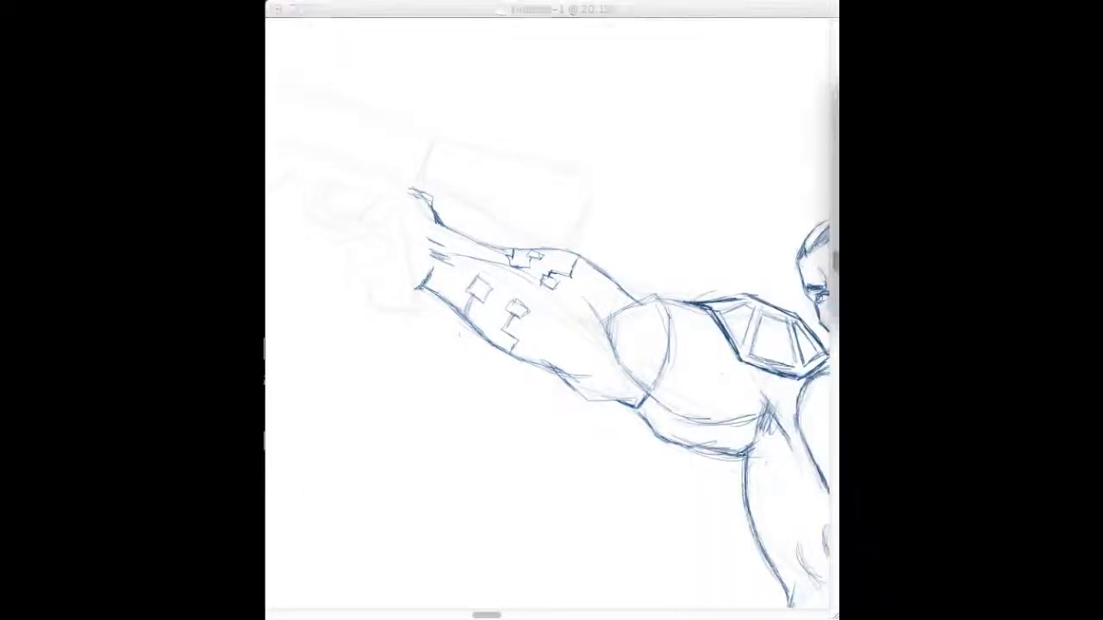
mouse_move(435, 138)
mouse_down()
mouse_move(423, 188)
mouse_move(541, 249)
mouse_move(581, 214)
mouse_move(588, 181)
mouse_move(572, 172)
mouse_move(589, 183)
mouse_up()
mouse_move(425, 186)
mouse_down()
mouse_move(436, 140)
mouse_move(432, 179)
mouse_move(552, 243)
mouse_move(580, 193)
mouse_up()
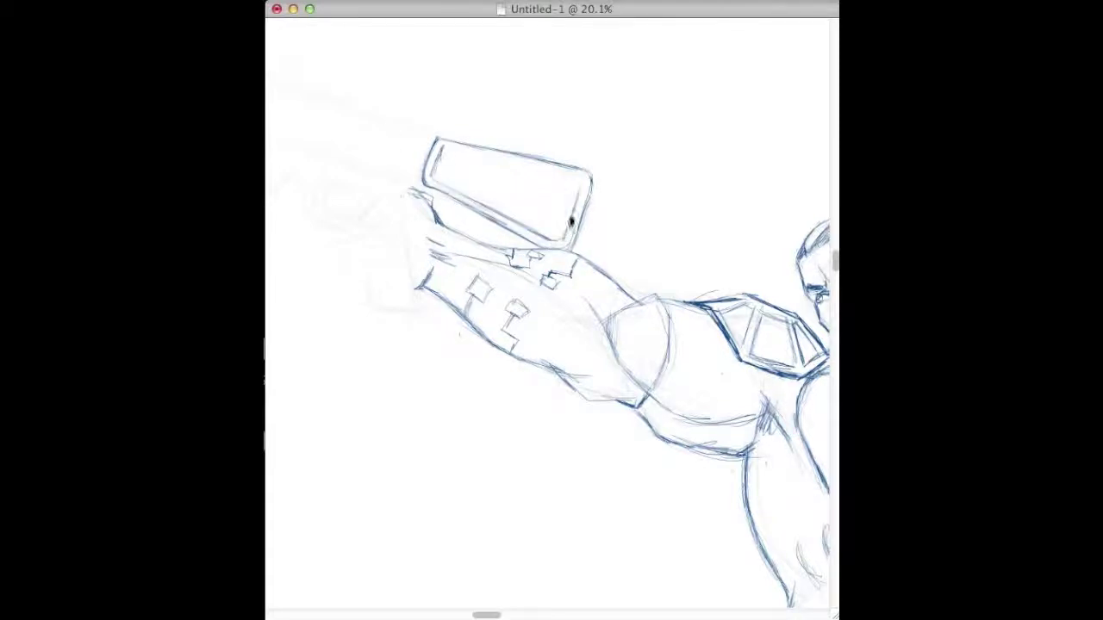
drag(447, 151, 580, 195)
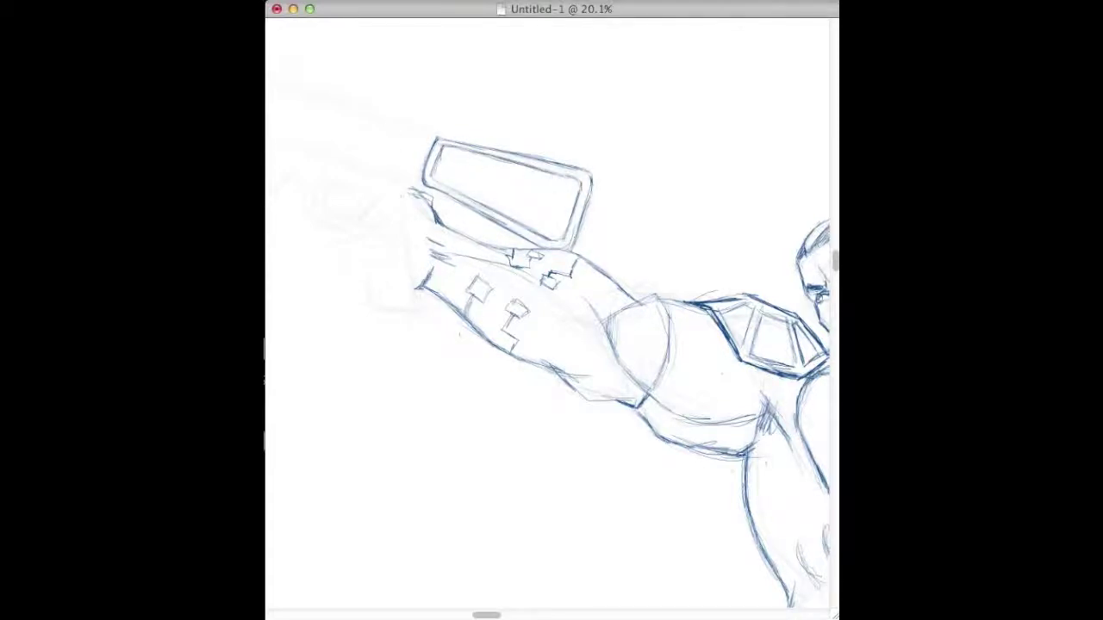
drag(443, 162, 448, 148)
- Draw the rifle's angular trigger guard and the receiver outline ahead of the stock, with round pins at its lower edge
scroll(490, 561, left, 5)
scroll(490, 561, up, 3)
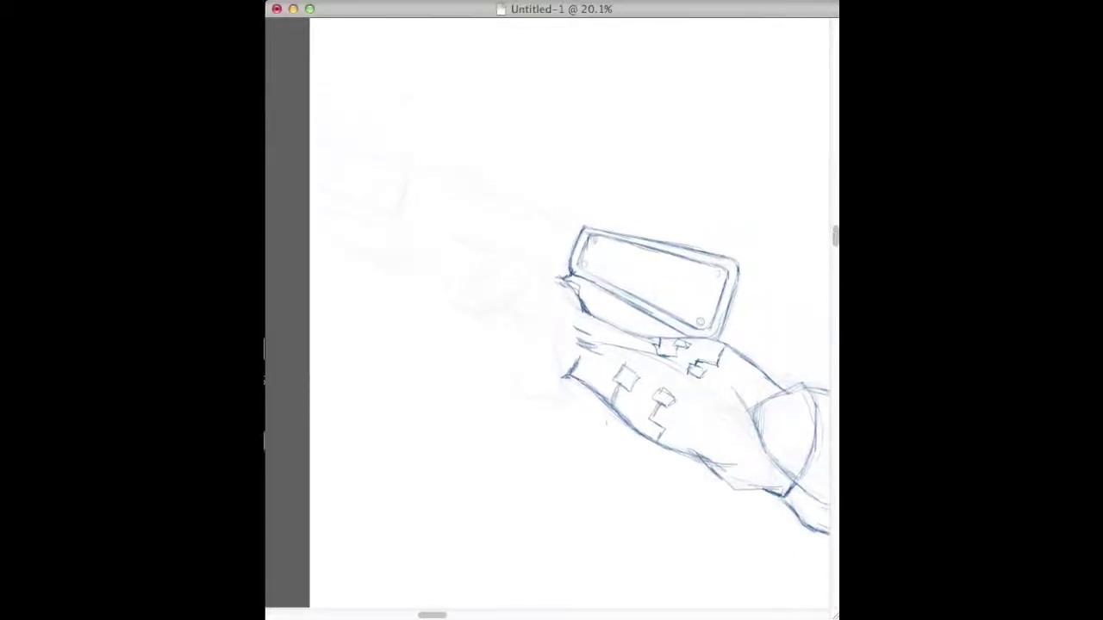
mouse_move(444, 271)
mouse_down()
mouse_move(449, 299)
mouse_move(494, 321)
mouse_move(464, 269)
mouse_up()
mouse_move(464, 269)
mouse_down()
mouse_move(478, 272)
mouse_move(464, 298)
mouse_up()
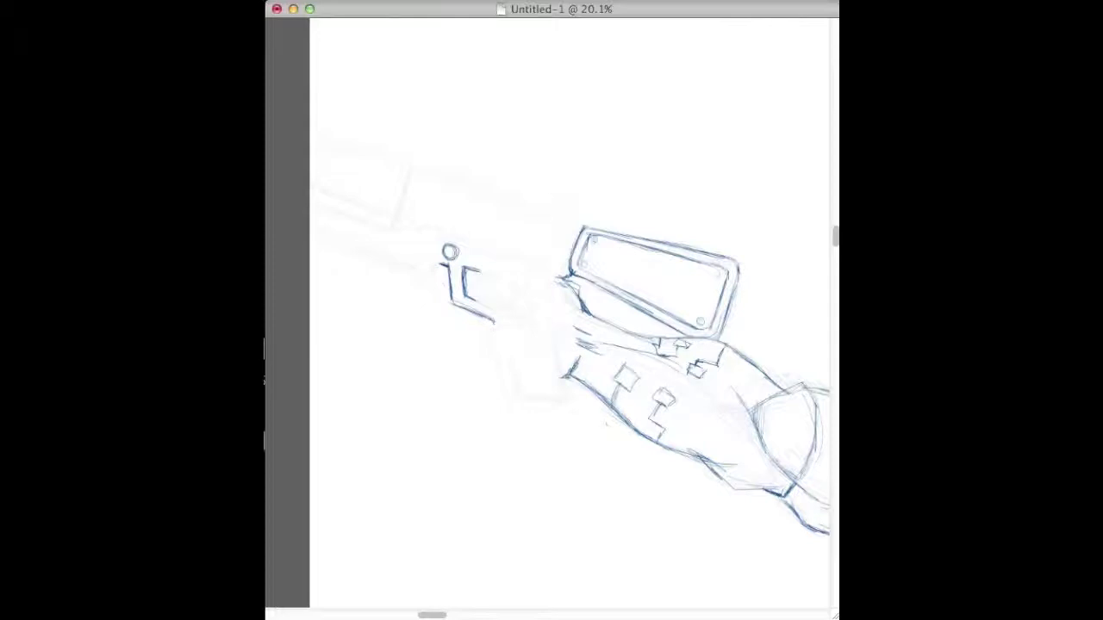
mouse_move(459, 195)
mouse_down()
mouse_move(446, 242)
mouse_move(450, 221)
mouse_move(562, 278)
mouse_move(542, 209)
mouse_move(579, 225)
mouse_up()
drag(532, 258, 533, 262)
drag(454, 240, 469, 190)
drag(519, 259, 456, 241)
mouse_move(555, 221)
mouse_down()
mouse_move(473, 192)
mouse_move(529, 205)
mouse_up()
key(super+z)
mouse_move(454, 242)
mouse_down()
mouse_move(470, 189)
mouse_move(500, 254)
mouse_up()
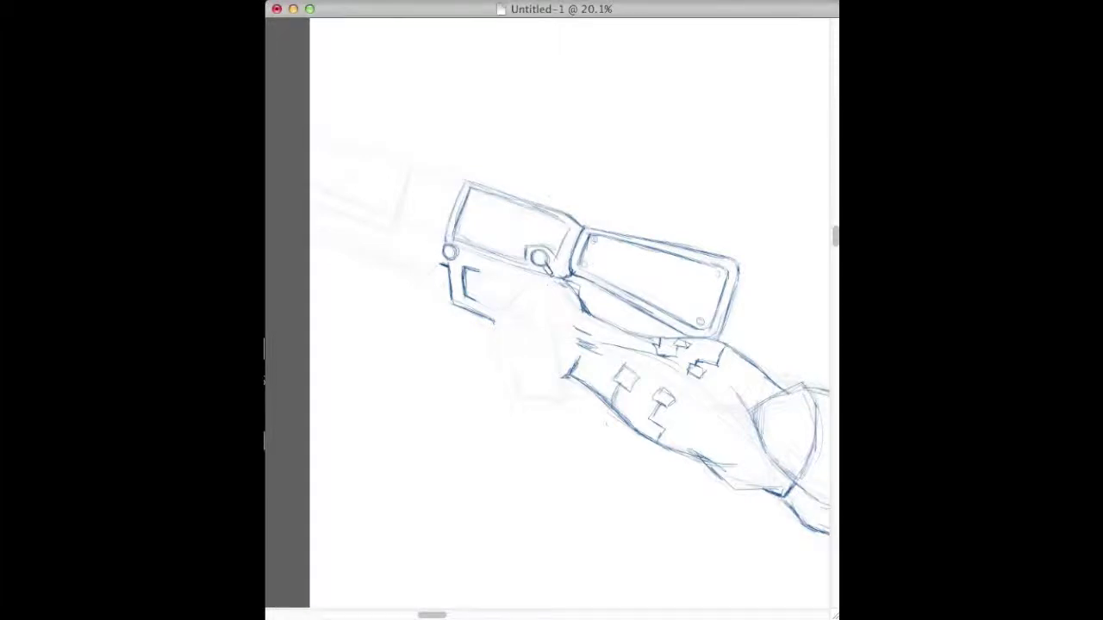
key(super+z)
key(super+z)
key(super+z)
key(super+z)
key(super+z)
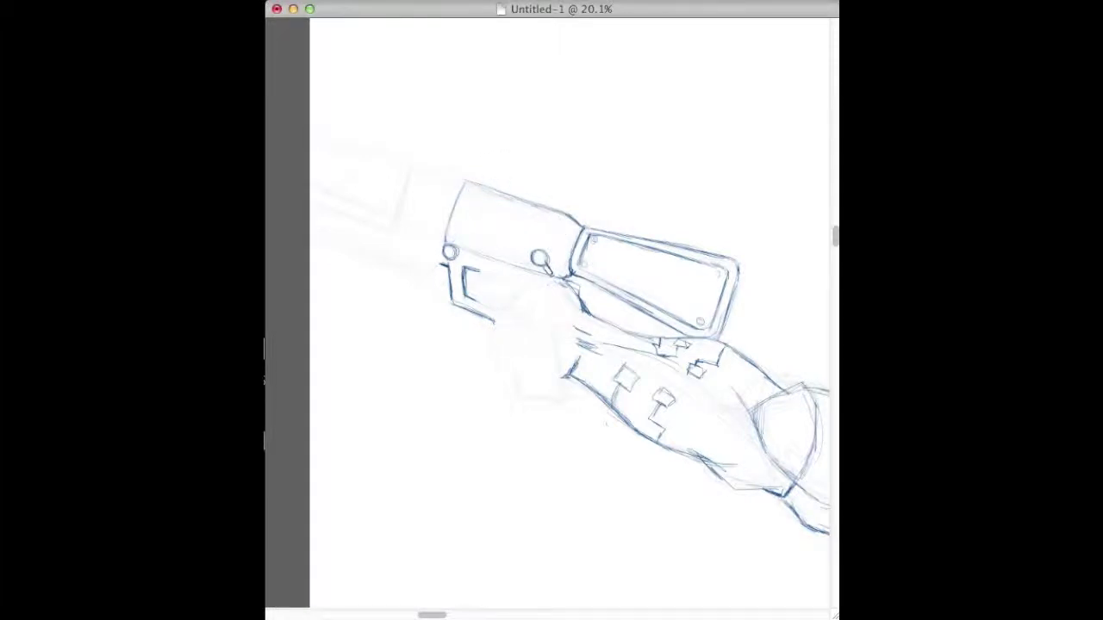
key(super+z)
- Draw a dividing line along the receiver and a bevelled housing block at its front end
drag(455, 208, 570, 251)
mouse_move(392, 227)
mouse_down()
mouse_move(406, 178)
mouse_move(461, 178)
mouse_up()
mouse_move(442, 255)
mouse_down()
mouse_move(394, 234)
mouse_move(455, 210)
mouse_move(462, 181)
mouse_up()
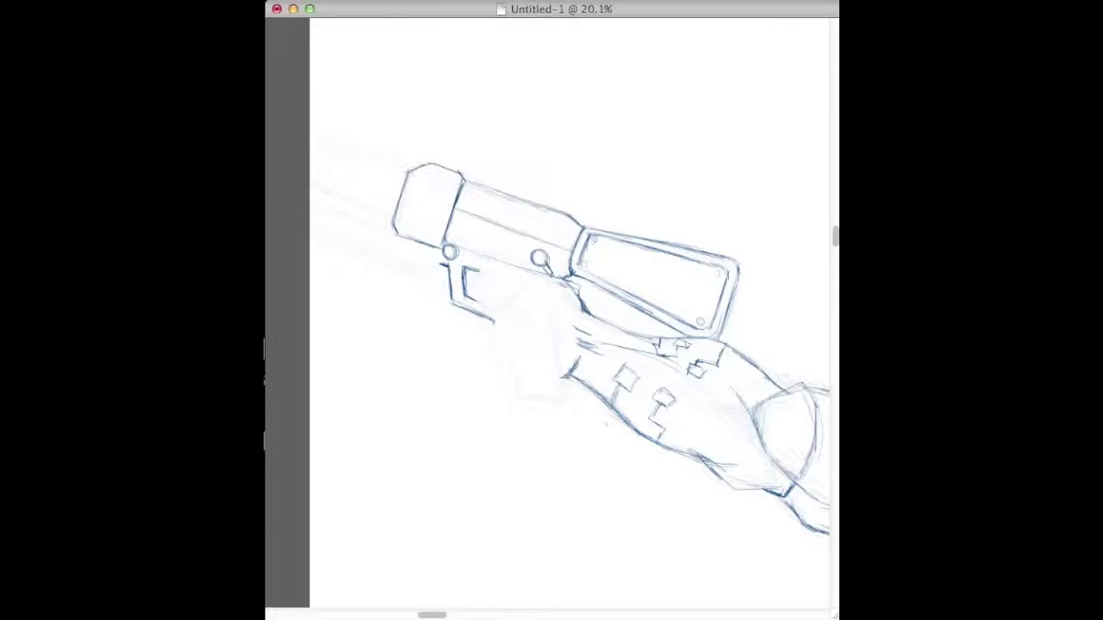
- Detail the upper receiver with a raised mounting rail, a rectangular panel, a hatched vent and a dark bolt slot
mouse_move(460, 209)
mouse_down()
mouse_move(500, 221)
mouse_move(505, 202)
mouse_up()
drag(470, 170, 523, 186)
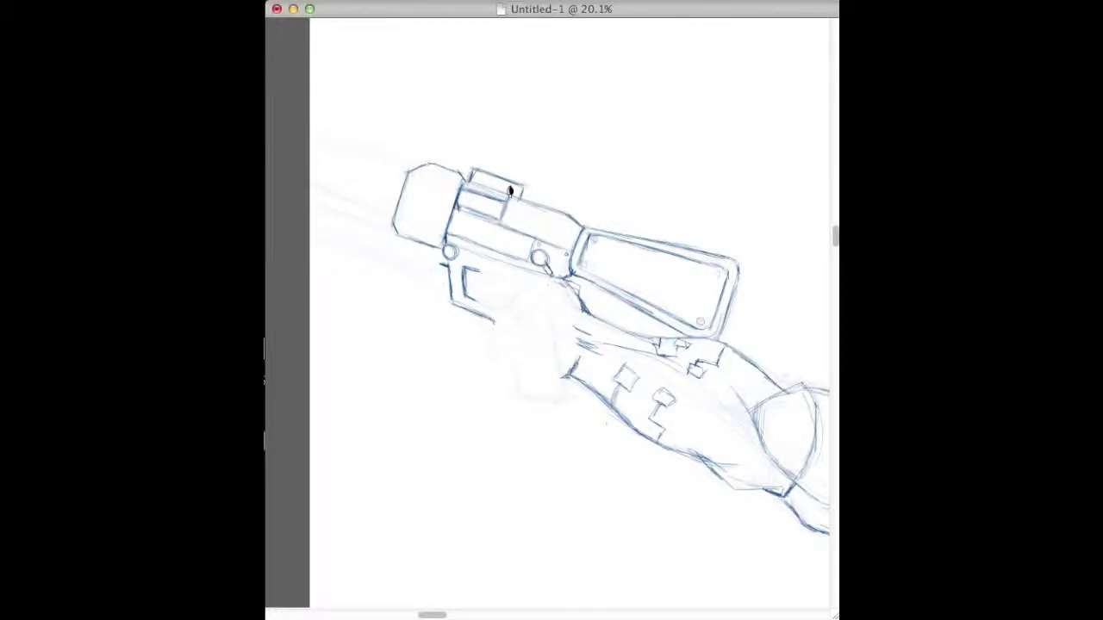
drag(532, 222, 575, 238)
drag(509, 203, 509, 225)
mouse_move(523, 204)
mouse_down()
mouse_move(516, 228)
mouse_move(542, 231)
mouse_move(567, 255)
mouse_move(573, 244)
mouse_up()
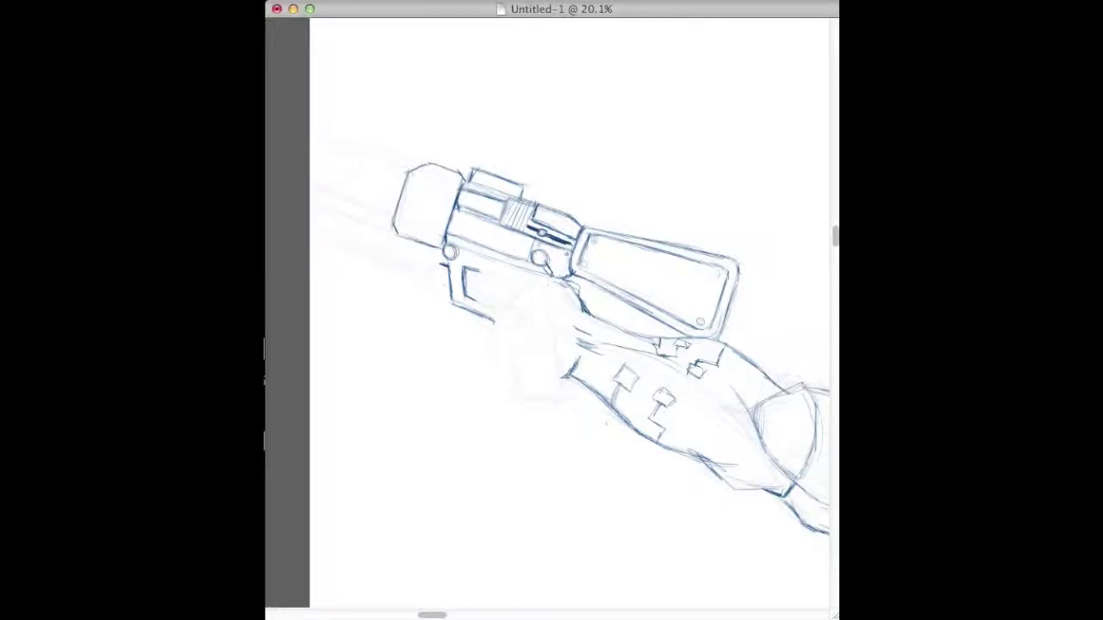
- Add an angled block beneath the rifle's front housing and round screws on the mounting rail
mouse_move(393, 232)
mouse_down()
mouse_move(382, 261)
mouse_move(422, 274)
mouse_move(439, 257)
mouse_move(449, 265)
mouse_move(444, 251)
mouse_up()
drag(464, 182, 455, 211)
drag(394, 233, 438, 247)
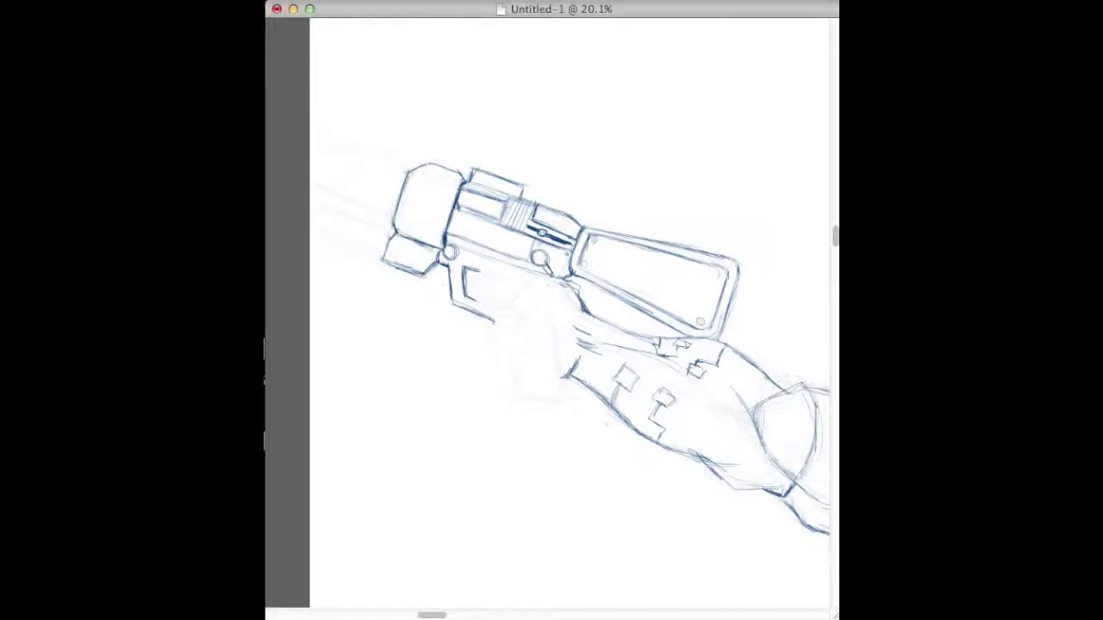
mouse_move(470, 182)
mouse_down()
mouse_move(517, 200)
mouse_move(478, 179)
mouse_up()
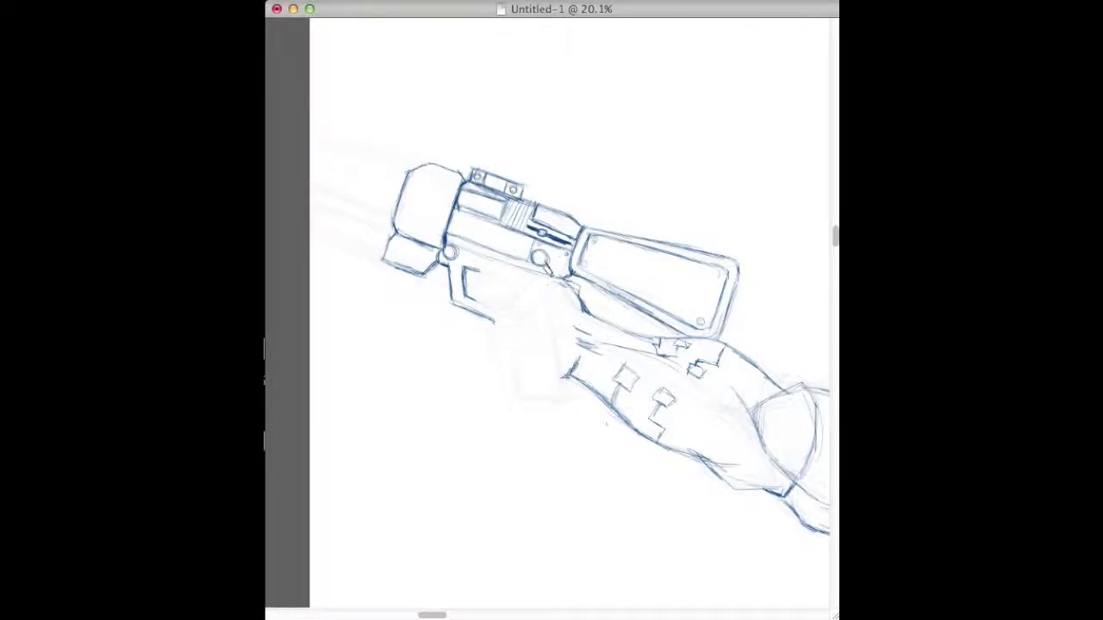
- Draw the hand holding the rifle, with the index finger at the trigger, the thumb, and the curled fingers
mouse_move(478, 285)
mouse_down()
mouse_move(488, 301)
mouse_move(500, 274)
mouse_move(483, 298)
mouse_move(496, 290)
mouse_up()
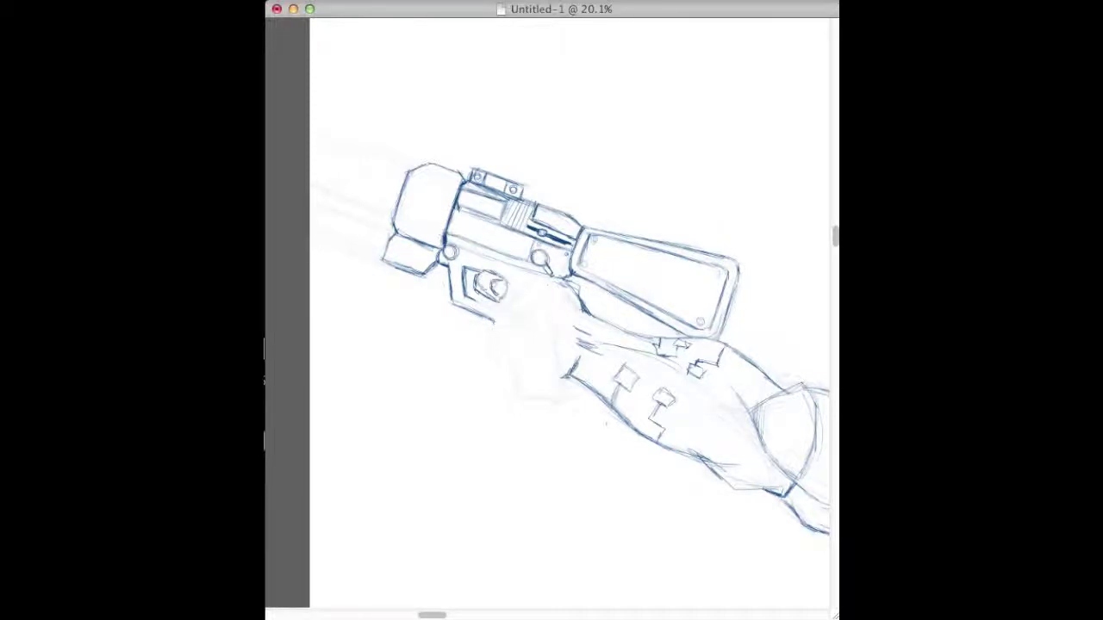
mouse_move(531, 312)
mouse_down()
mouse_move(566, 285)
mouse_move(532, 323)
mouse_move(556, 343)
mouse_up()
drag(567, 280, 583, 315)
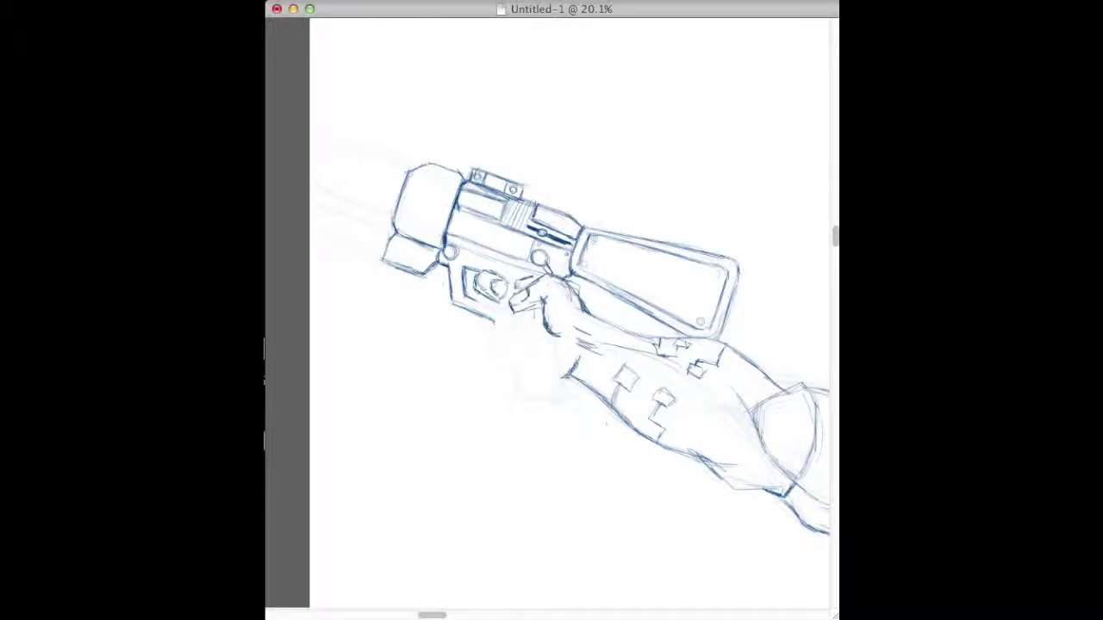
mouse_move(514, 278)
mouse_down()
mouse_move(511, 304)
mouse_move(525, 289)
mouse_move(509, 310)
mouse_move(543, 300)
mouse_up()
mouse_move(485, 319)
mouse_down()
mouse_move(522, 324)
mouse_move(529, 309)
mouse_up()
mouse_move(499, 353)
mouse_down()
mouse_move(494, 337)
mouse_move(523, 330)
mouse_up()
drag(512, 373, 534, 361)
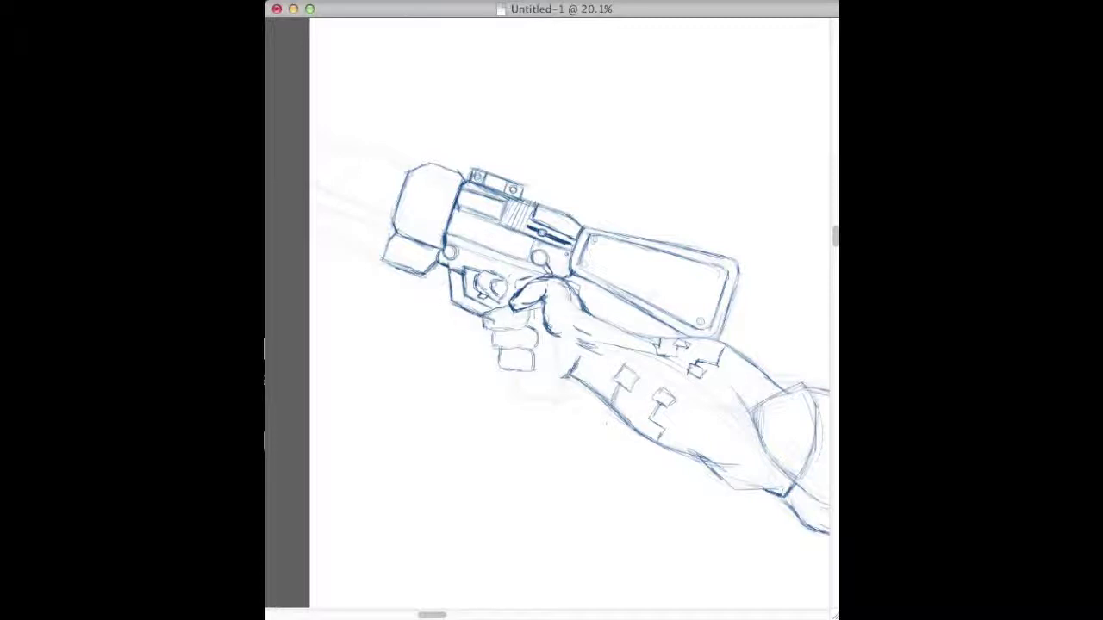
- Draw the pistol grip below the fingers with a round rivet at its base, and hatch its inner strip
drag(521, 368, 519, 394)
mouse_move(557, 343)
mouse_down()
mouse_move(567, 400)
mouse_move(518, 385)
mouse_move(526, 406)
mouse_move(563, 402)
mouse_move(544, 406)
mouse_move(555, 381)
mouse_up()
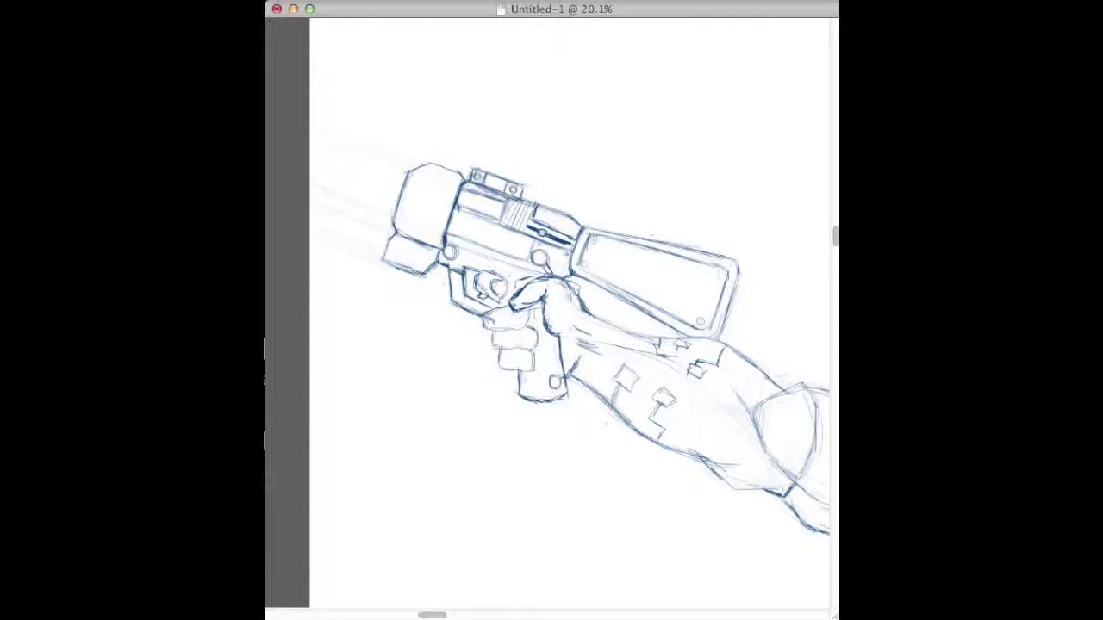
drag(544, 321, 536, 388)
mouse_move(537, 314)
mouse_down()
mouse_move(542, 353)
mouse_move(520, 387)
mouse_up()
drag(546, 334, 549, 365)
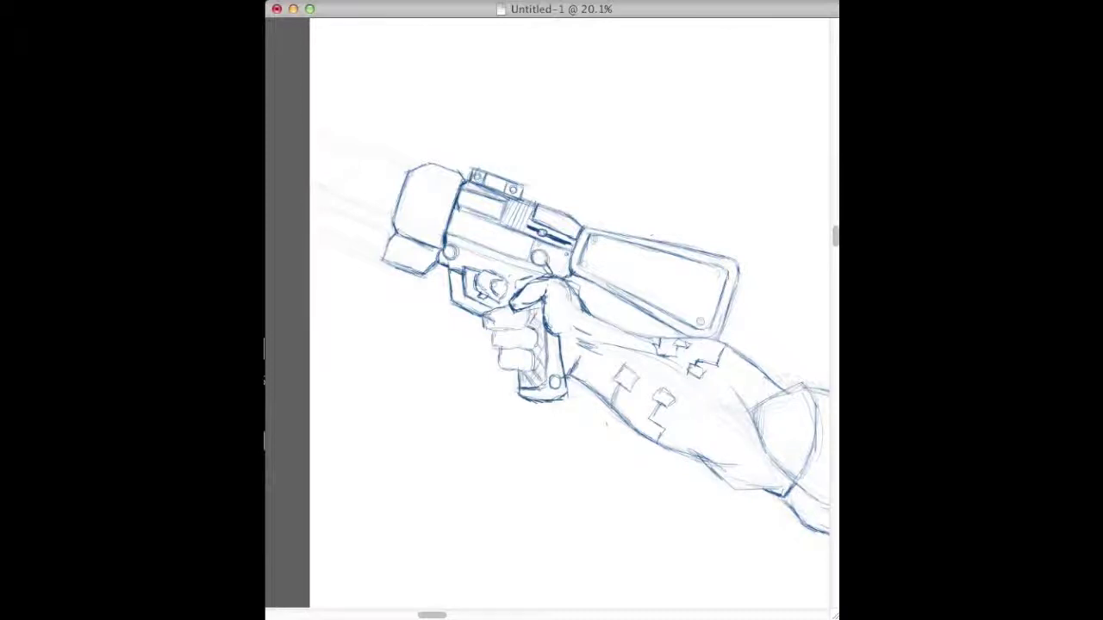
- Draw the rifle barrel and the riveted lower tube from the front housing to the canvas edge
drag(438, 615, 423, 615)
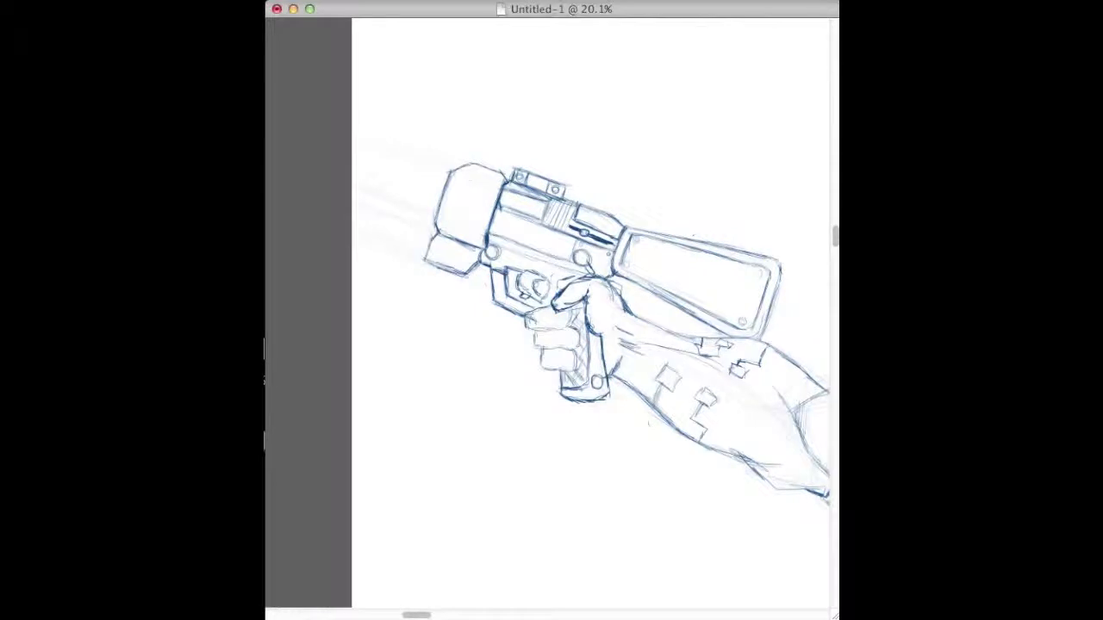
drag(354, 185, 436, 212)
drag(355, 138, 448, 171)
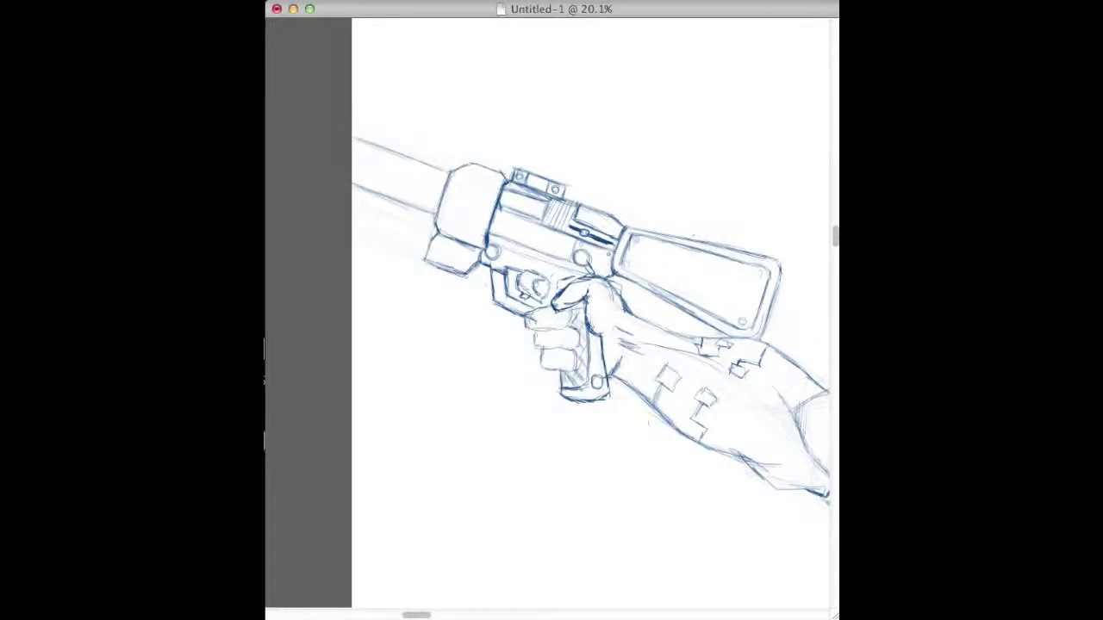
drag(358, 203, 435, 232)
drag(353, 234, 422, 259)
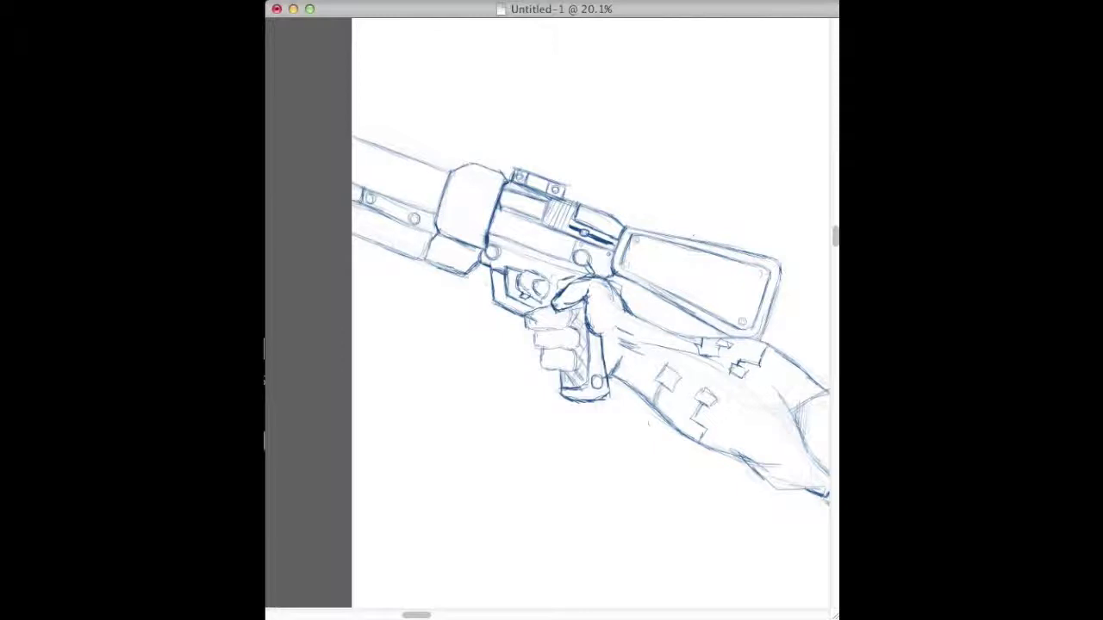
- Draw the scope's central block with a round adjustment knob above the mounting rail, and undo the stray strokes
mouse_move(517, 168)
mouse_down()
mouse_move(523, 131)
mouse_move(586, 158)
mouse_move(570, 183)
mouse_up()
mouse_move(526, 130)
mouse_down()
mouse_move(580, 153)
mouse_move(537, 152)
mouse_move(541, 137)
mouse_move(531, 153)
mouse_move(542, 129)
mouse_up()
mouse_move(567, 183)
mouse_down()
mouse_move(574, 200)
mouse_move(589, 191)
mouse_up()
key(super+z)
key(super+z)
key(super+z)
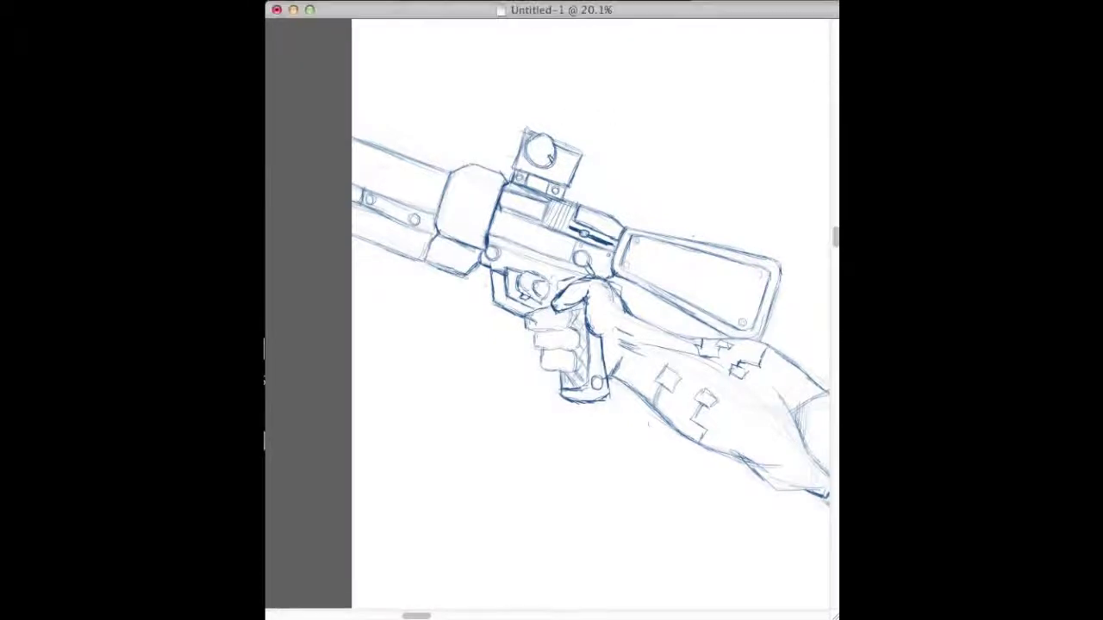
- Complete the scope with a flared, notched eyepiece at the rear and a tapered lens tube at the front
drag(568, 187, 596, 196)
drag(597, 195, 630, 166)
drag(630, 167, 598, 195)
mouse_move(583, 156)
mouse_down()
mouse_move(630, 165)
mouse_move(610, 184)
mouse_up()
mouse_move(514, 169)
mouse_down()
mouse_move(492, 161)
mouse_move(501, 110)
mouse_up()
drag(514, 169, 491, 159)
mouse_move(502, 112)
mouse_down()
mouse_move(488, 150)
mouse_move(460, 152)
mouse_move(488, 111)
mouse_move(486, 164)
mouse_move(554, 125)
mouse_move(562, 140)
mouse_up()
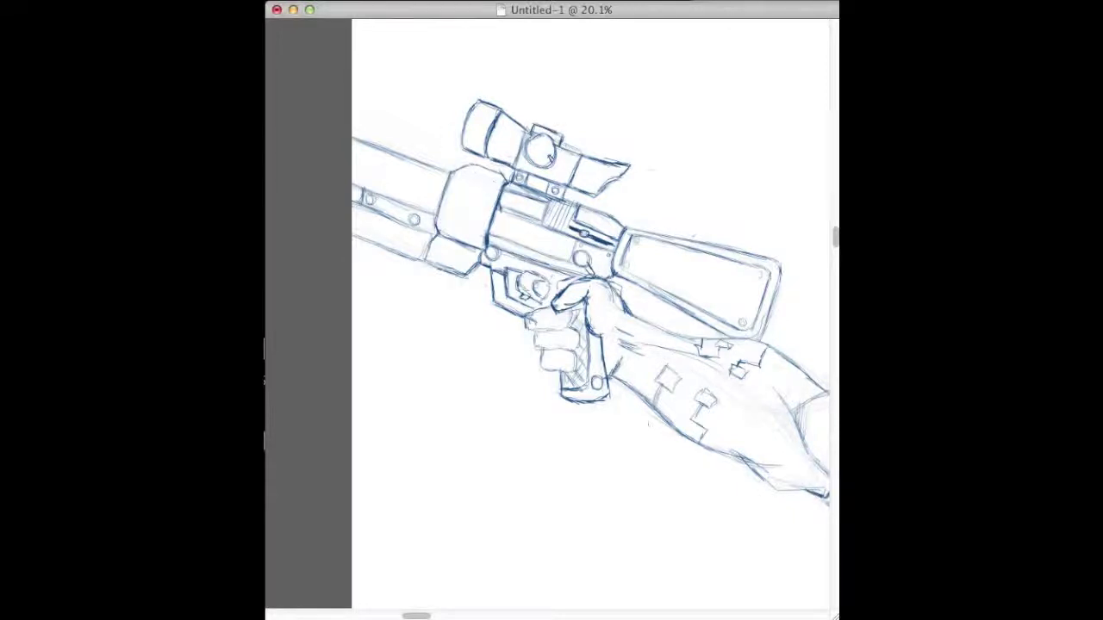
- Add rivets to the front housing, vertical ribs to the block below it, and a slotted vent under the barrel
drag(457, 177, 496, 182)
mouse_move(442, 226)
mouse_down()
mouse_move(478, 236)
mouse_move(443, 224)
mouse_move(469, 261)
mouse_move(435, 264)
mouse_up()
drag(447, 251, 451, 270)
drag(463, 258, 459, 273)
mouse_move(353, 220)
mouse_down()
mouse_move(422, 261)
mouse_move(404, 241)
mouse_move(355, 243)
mouse_up()
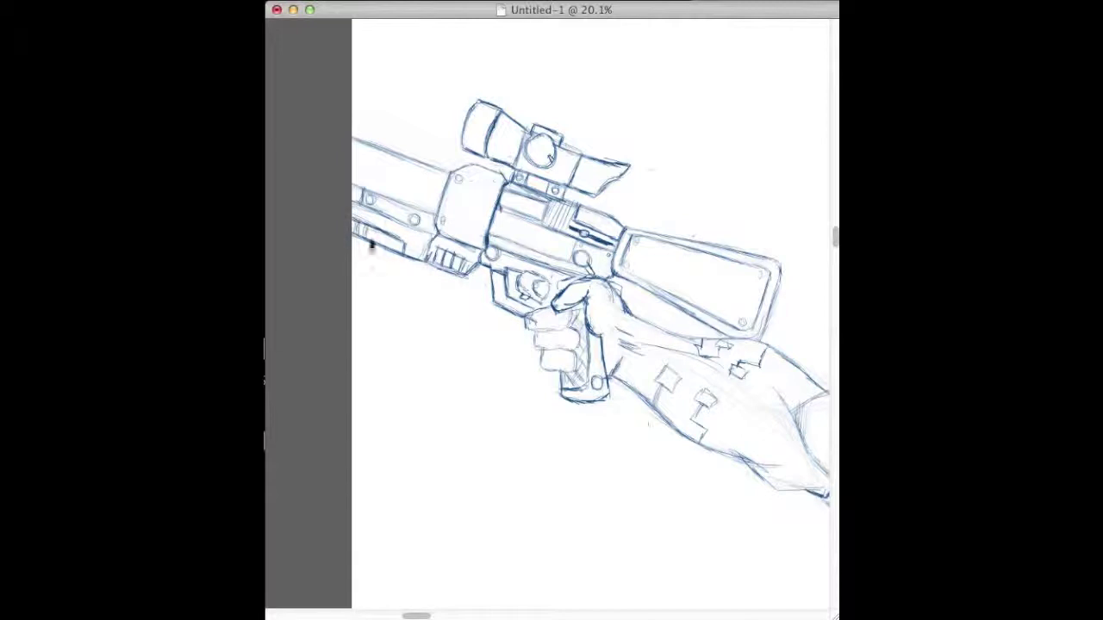
scroll(547, 314, down, 5)
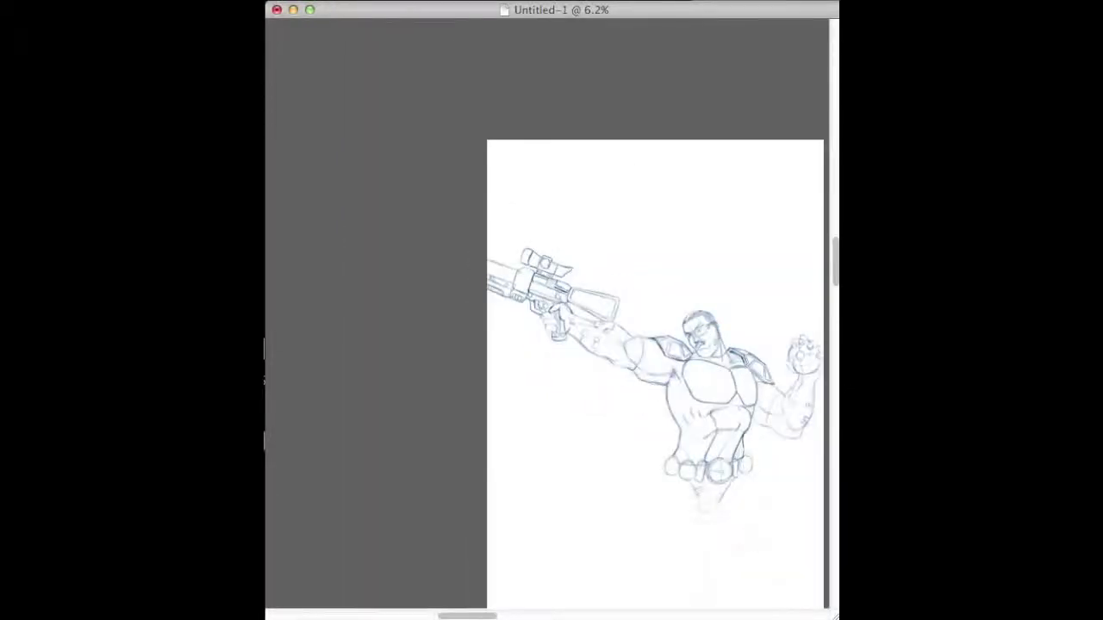
drag(471, 616, 534, 617)
drag(835, 270, 834, 302)
click(267, 520)
key(super+Tab)
scroll(546, 314, up, 3)
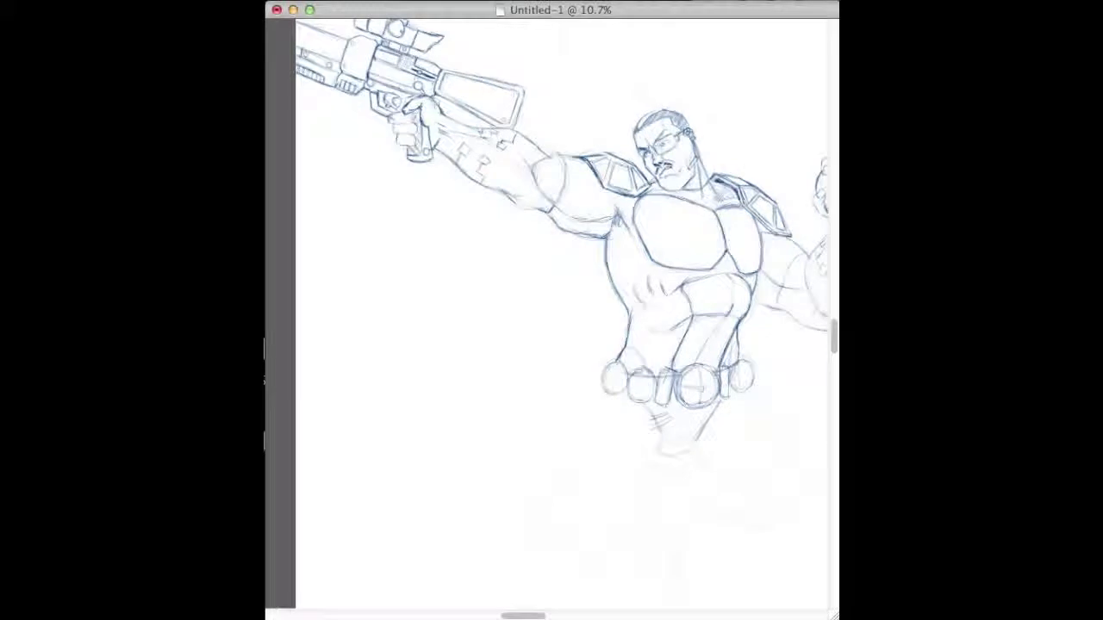
- Draw the outer and inner thigh contours of the extended leg, from the belt's side pouch and the groin down towards the knee
key(super+plus)
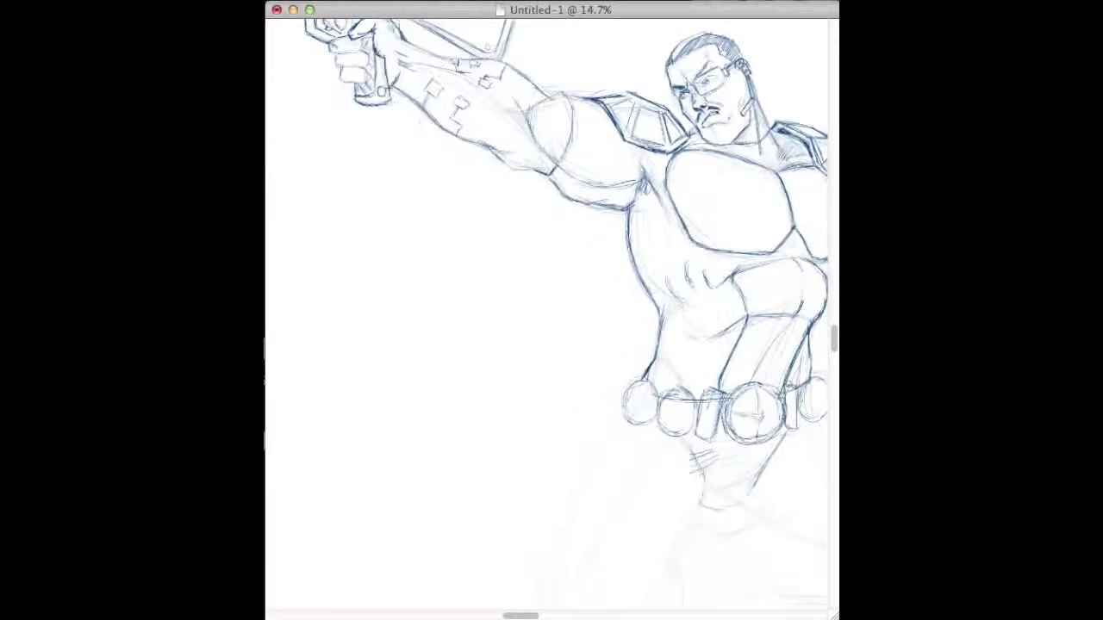
drag(545, 616, 614, 616)
drag(834, 341, 834, 405)
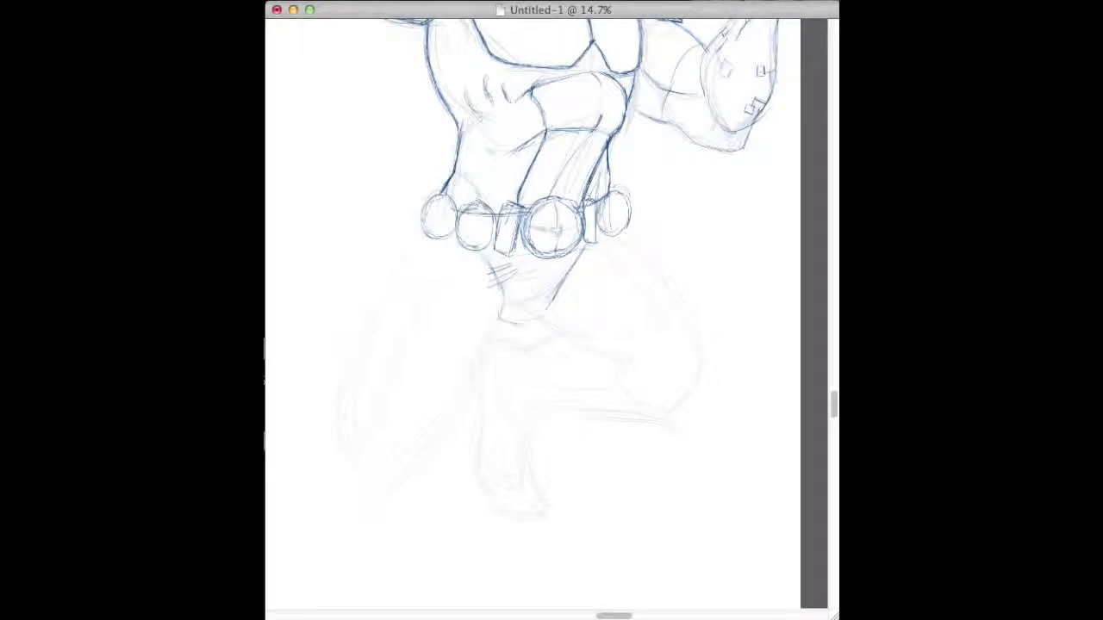
mouse_move(420, 234)
mouse_down()
mouse_move(357, 362)
mouse_move(348, 433)
mouse_up()
mouse_move(389, 474)
mouse_down()
mouse_move(426, 450)
mouse_move(500, 309)
mouse_up()
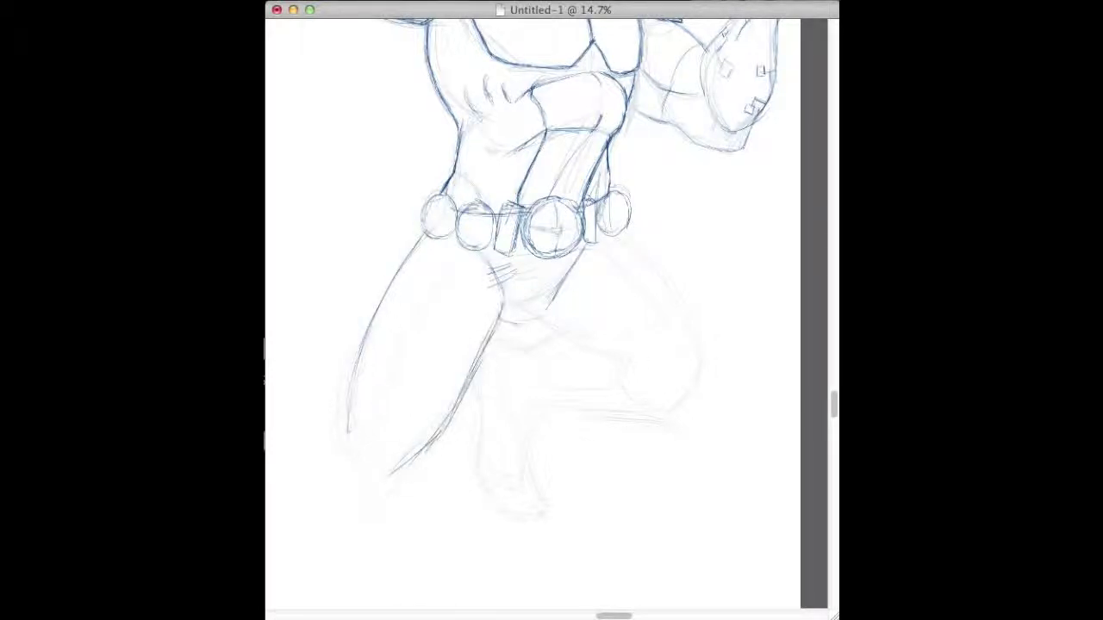
- Draw an angular, faceted knee guard on the bent leg, with inner plate lines and a shaded upper corner
mouse_move(642, 353)
mouse_down()
mouse_move(625, 424)
mouse_move(667, 356)
mouse_move(702, 336)
mouse_up()
mouse_move(625, 426)
mouse_down()
mouse_move(650, 440)
mouse_move(712, 398)
mouse_move(722, 358)
mouse_move(692, 363)
mouse_up()
drag(658, 431, 699, 378)
mouse_move(623, 424)
mouse_down()
mouse_move(621, 377)
mouse_move(645, 353)
mouse_up()
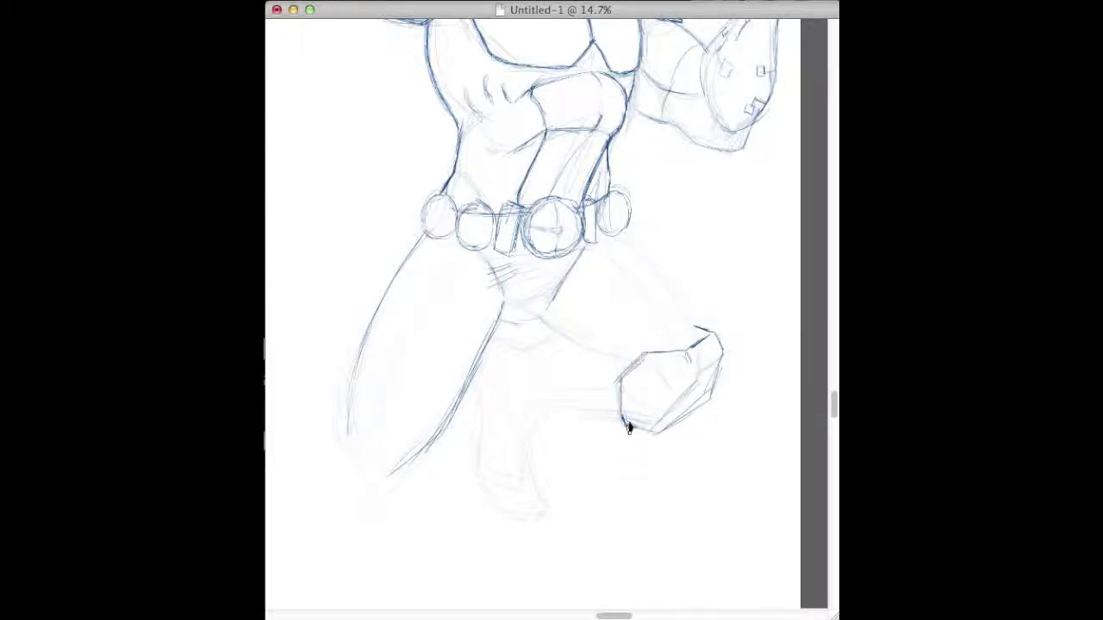
drag(721, 366, 697, 375)
drag(655, 434, 725, 351)
drag(620, 385, 649, 422)
drag(646, 356, 680, 396)
drag(692, 321, 711, 334)
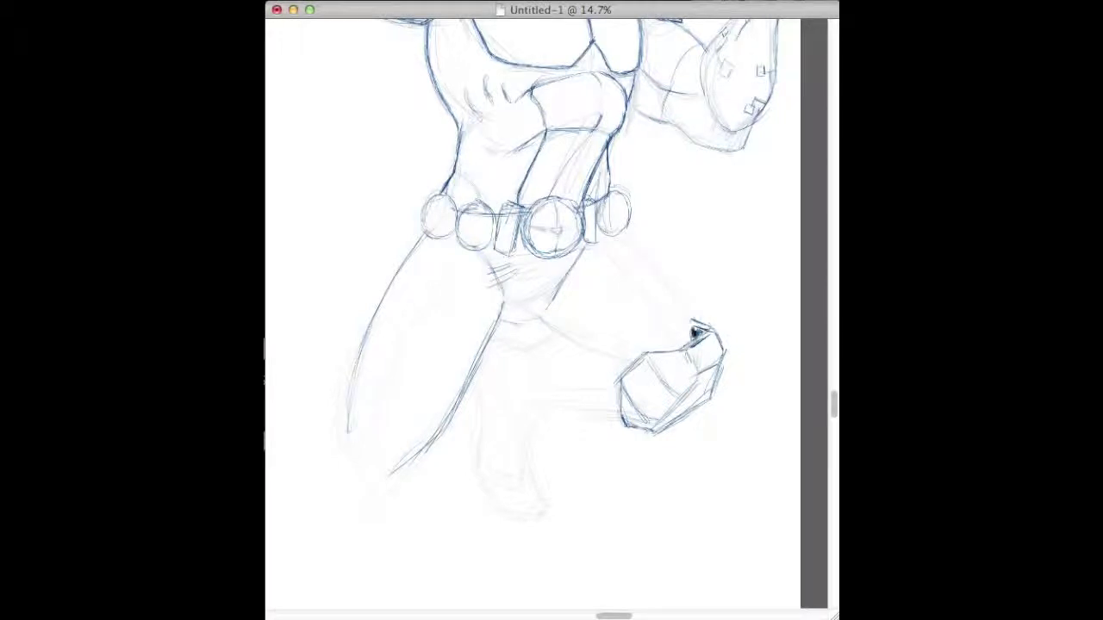
- Outline the bent leg's thigh down to the knee guard and its tucked-back lower leg ending in a pointed foot
drag(565, 336, 629, 361)
drag(609, 239, 694, 327)
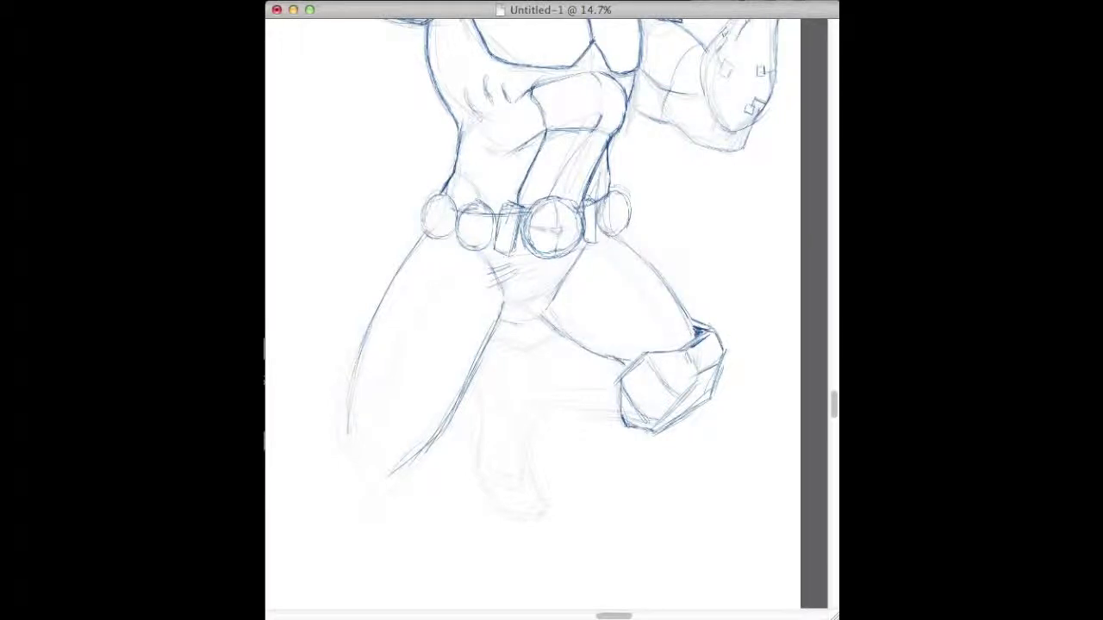
scroll(552, 310, up, 2)
mouse_move(479, 405)
mouse_down()
mouse_move(504, 381)
mouse_move(551, 379)
mouse_up()
drag(481, 386, 474, 435)
mouse_move(523, 485)
mouse_down()
mouse_move(547, 445)
mouse_move(602, 450)
mouse_up()
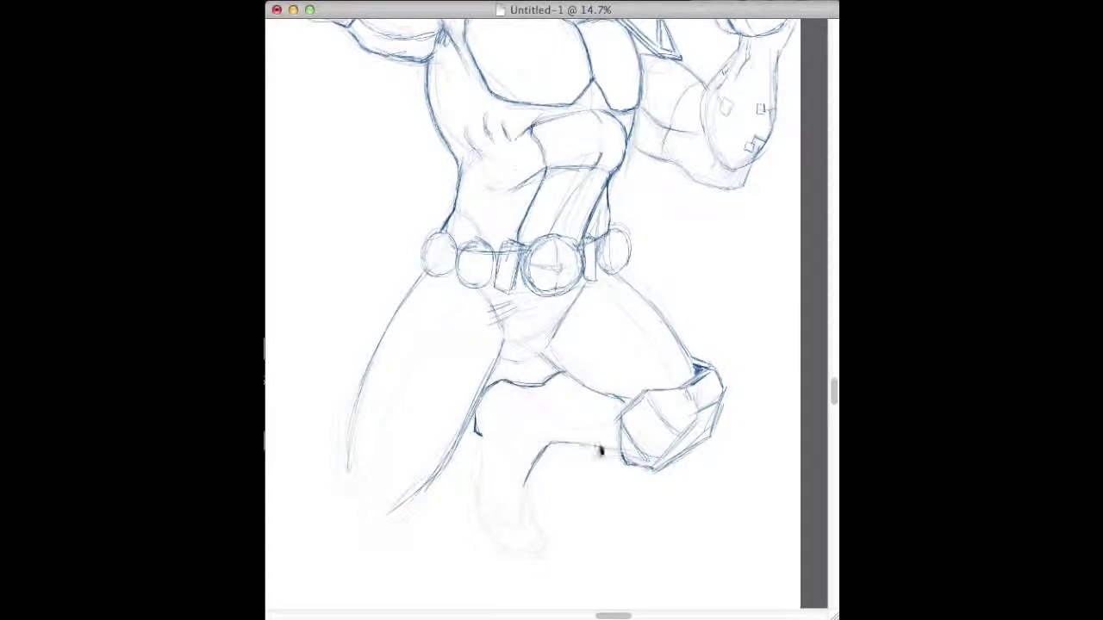
drag(832, 388, 832, 406)
mouse_move(483, 387)
mouse_down()
mouse_move(474, 446)
mouse_move(522, 512)
mouse_move(543, 502)
mouse_up()
mouse_move(526, 438)
mouse_down()
mouse_move(545, 501)
mouse_move(524, 512)
mouse_up()
- Add small crease marks to the tucked lower leg and darken the lower edge and side of the pelvis
drag(508, 365, 499, 377)
drag(541, 342, 546, 360)
mouse_move(509, 312)
mouse_down()
mouse_move(491, 332)
mouse_move(552, 307)
mouse_up()
drag(533, 316, 578, 252)
- Start the extended leg's knee guard with a peaked top edge and reinforce the outer thigh, hip pouch and raised arm contours
mouse_move(360, 415)
mouse_down()
mouse_move(388, 431)
mouse_move(327, 443)
mouse_move(387, 474)
mouse_up()
key(super+z)
drag(348, 424, 360, 373)
drag(386, 295, 423, 230)
drag(423, 211, 447, 230)
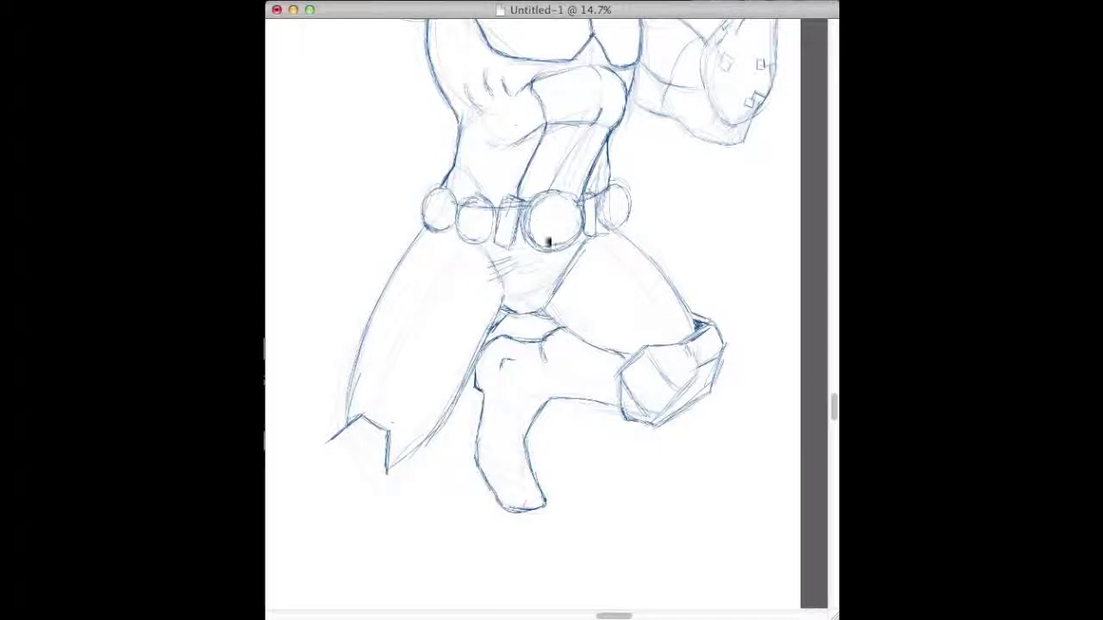
mouse_move(628, 90)
mouse_down()
mouse_move(718, 153)
mouse_move(748, 145)
mouse_up()
scroll(547, 314, down, 9)
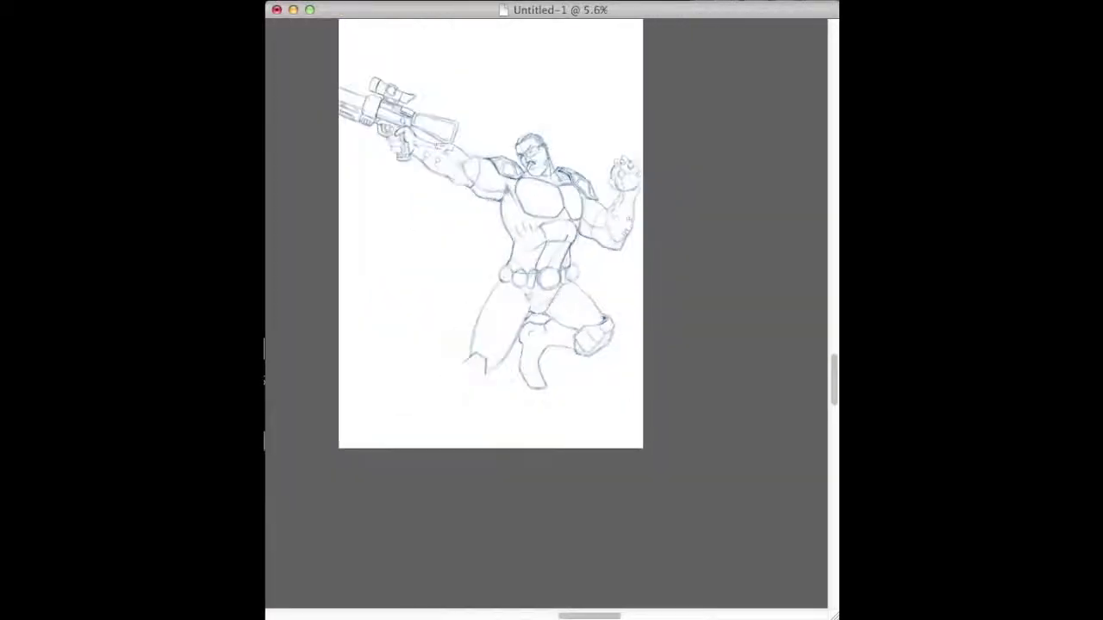
- Complete the extended leg's faceted knee guard and draw both contours of the shin below it
drag(832, 363, 832, 385)
key(super+plus)
mouse_move(400, 352)
mouse_down()
mouse_move(388, 373)
mouse_move(433, 393)
mouse_move(407, 356)
mouse_move(413, 409)
mouse_up()
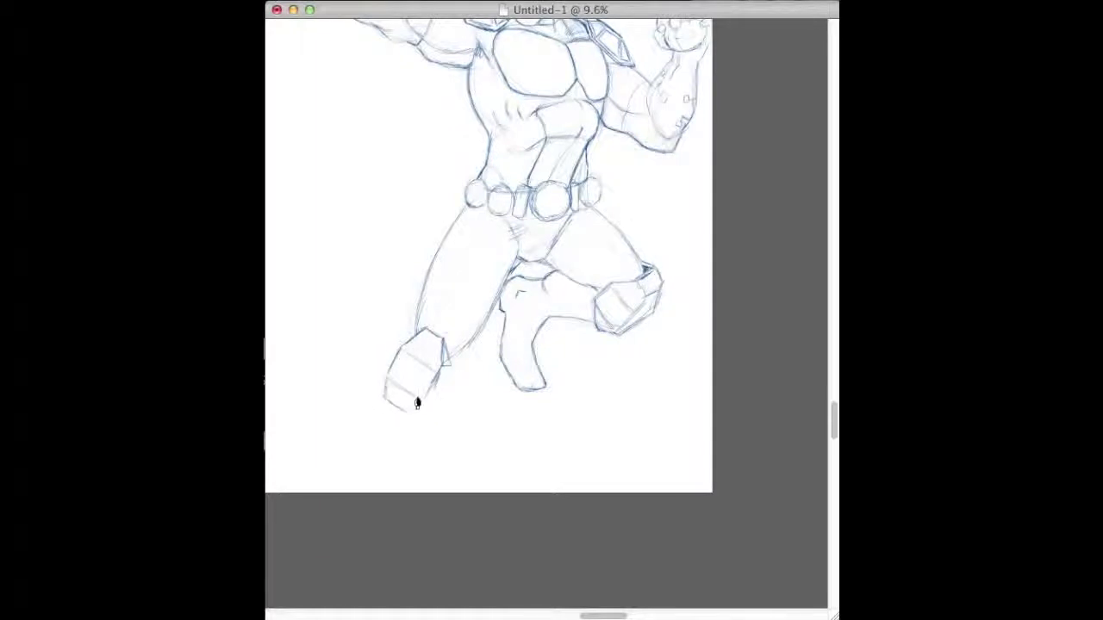
drag(448, 375, 421, 403)
drag(468, 349, 353, 453)
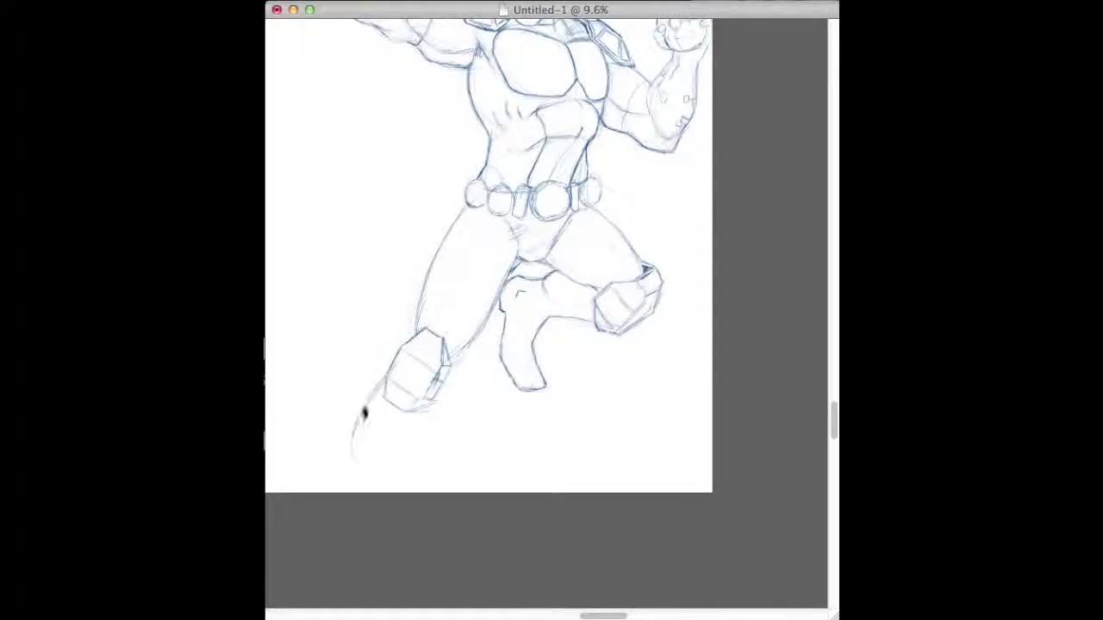
drag(437, 406, 395, 476)
- Darken the outer contours of the thighs, belt side pouches, aiming upper arm and raised forearm with heavier lines
drag(834, 405, 833, 346)
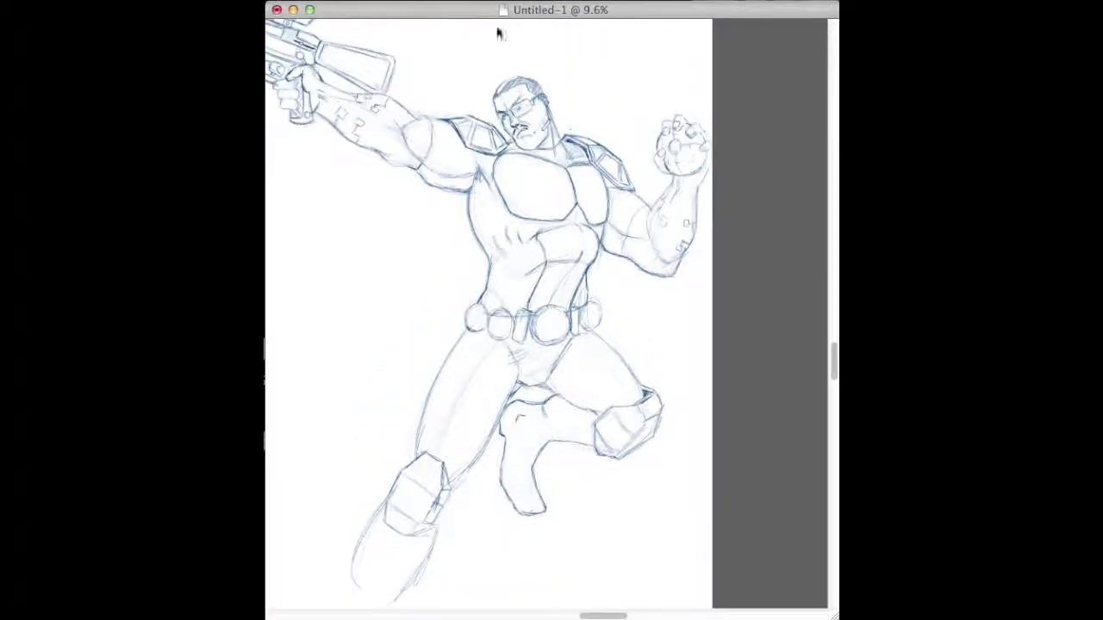
drag(425, 398, 452, 349)
drag(477, 308, 469, 330)
drag(479, 302, 489, 287)
drag(417, 170, 465, 191)
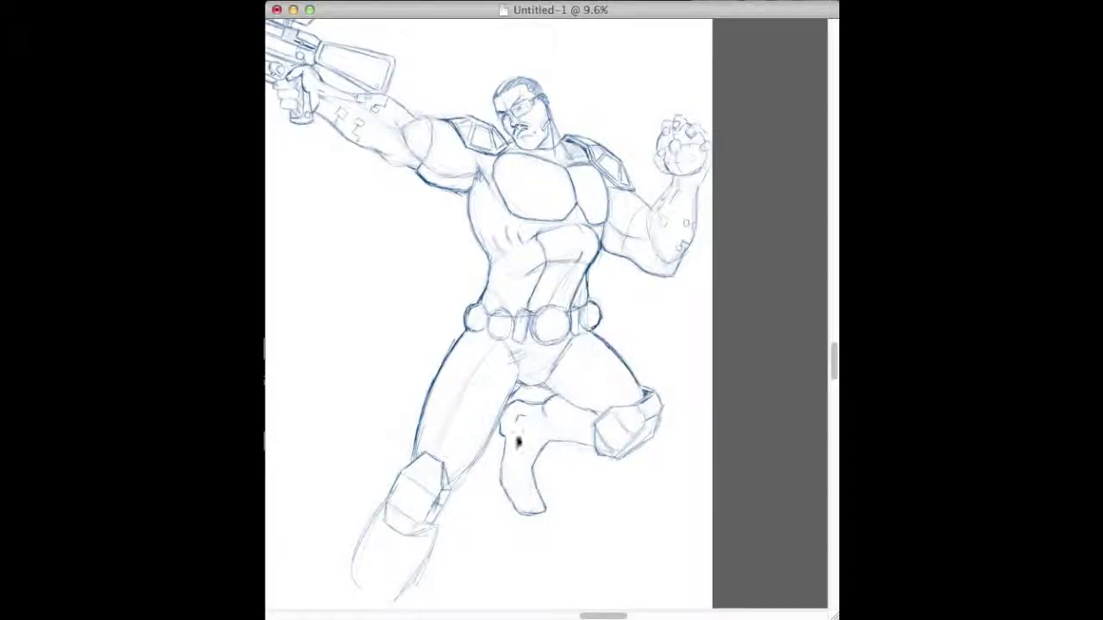
drag(479, 456, 515, 385)
drag(646, 222, 666, 189)
drag(667, 289, 703, 174)
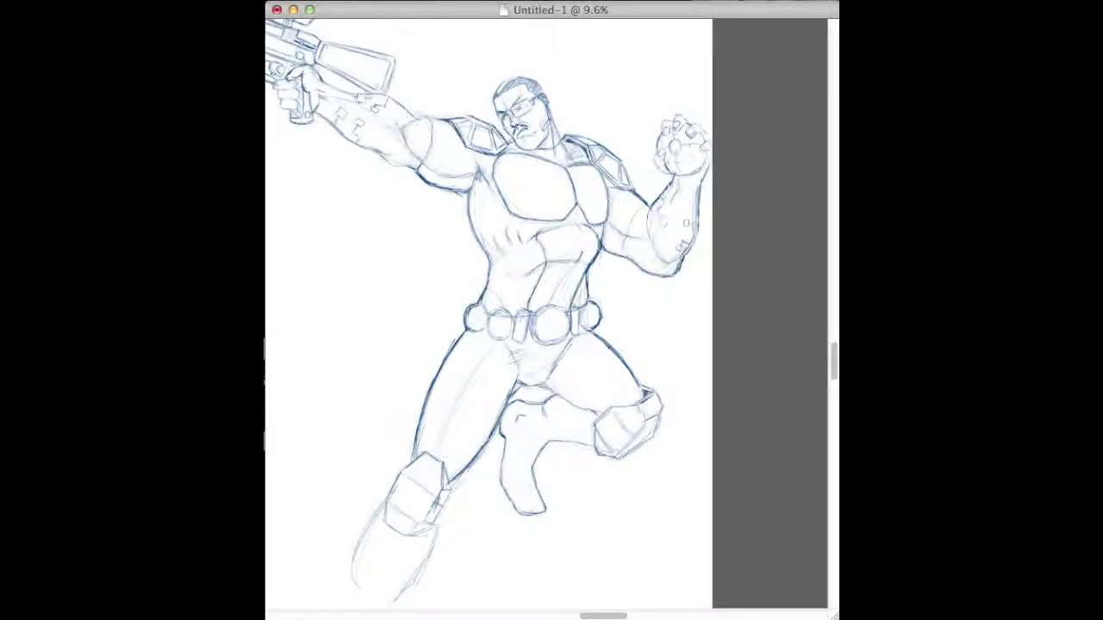
- Darken both shin contours of the extended leg below the knee guard
scroll(489, 310, down, 3)
drag(353, 517, 409, 407)
drag(405, 536, 465, 411)
scroll(489, 310, up, 3)
- Darken the upper and lower contours of the aiming arm and the fingertips of the raised hand
scroll(489, 310, up, 4)
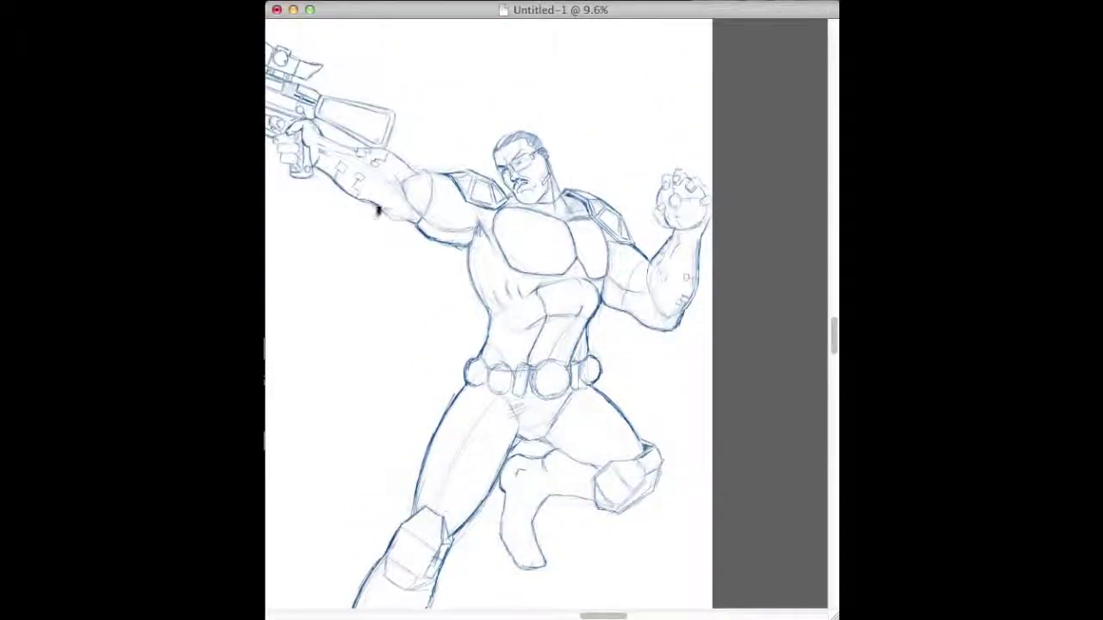
drag(390, 222, 417, 223)
drag(386, 152, 416, 172)
drag(418, 178, 440, 174)
drag(321, 141, 383, 156)
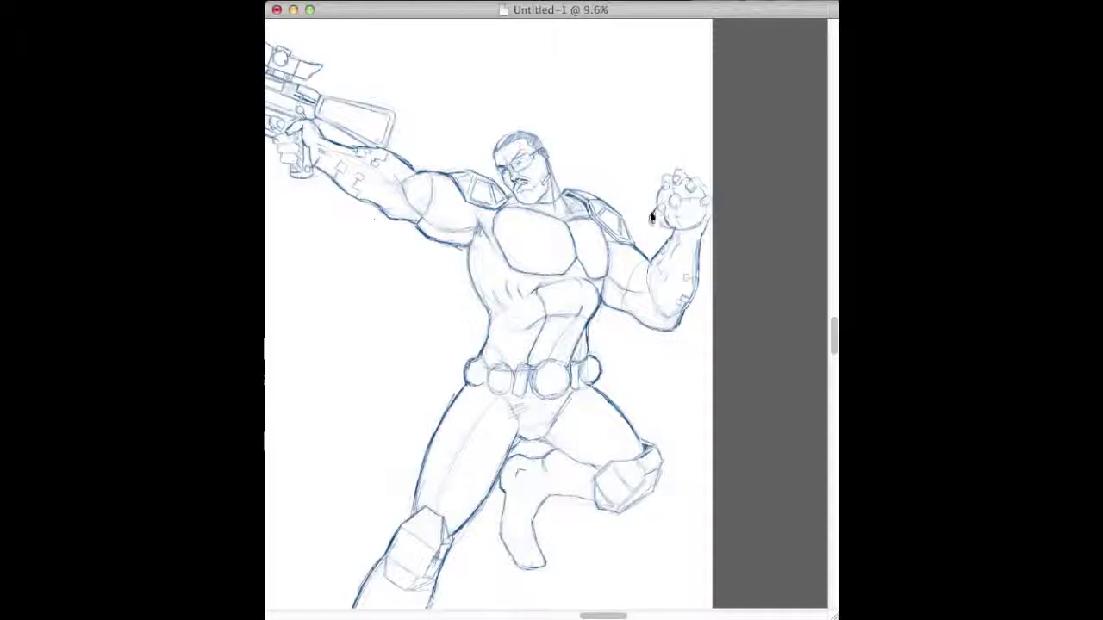
mouse_move(662, 182)
mouse_down()
mouse_move(685, 172)
mouse_move(705, 190)
mouse_up()
key(super+minus)
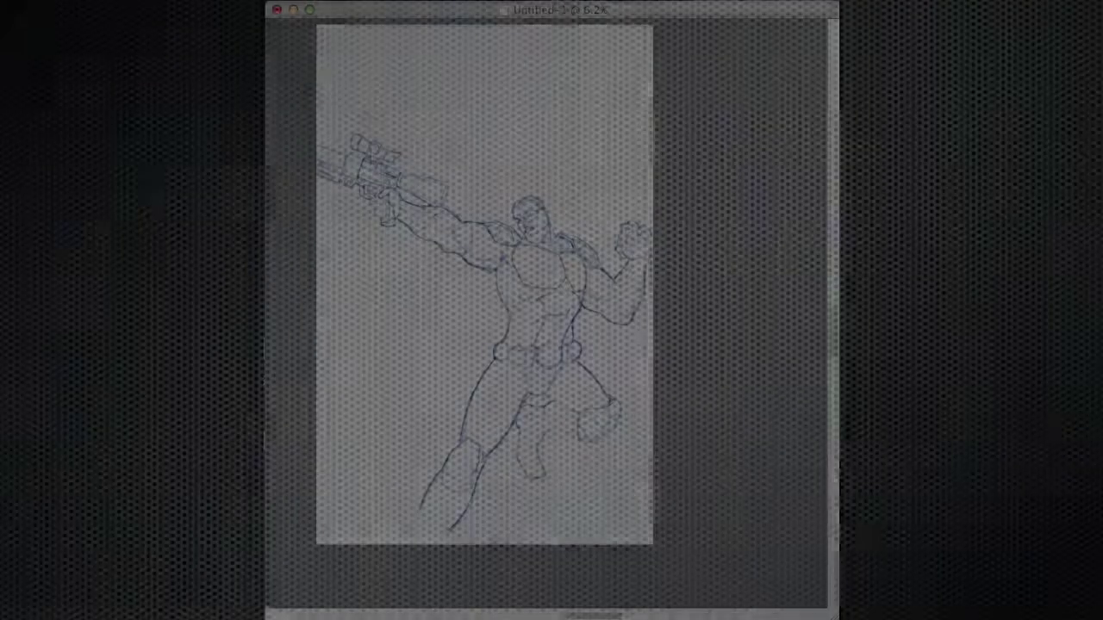